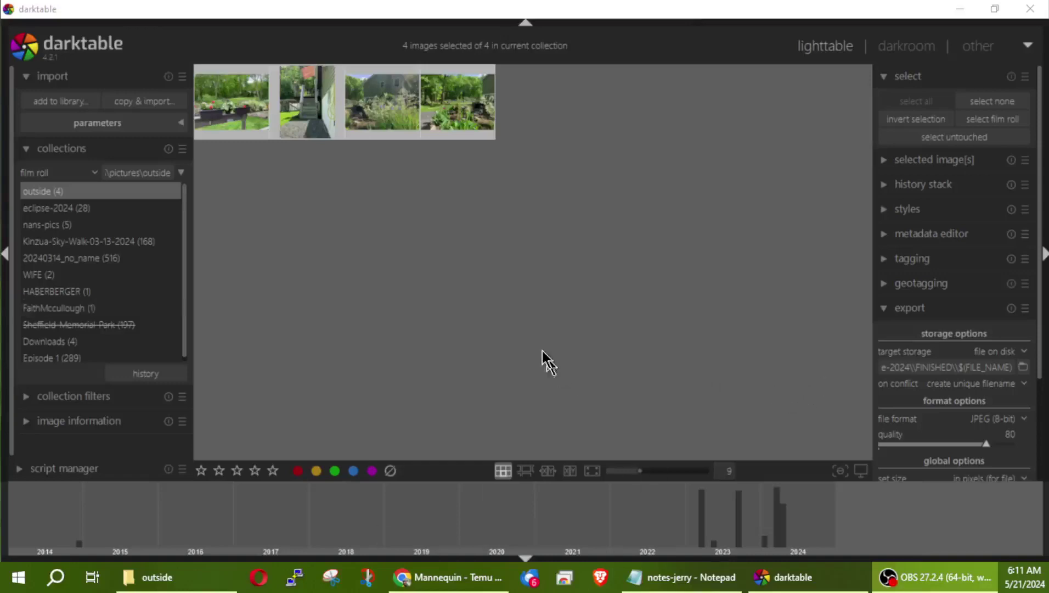
Step: Deselect all four garden thumbnails in the 'outside' film roll
click(416, 292)
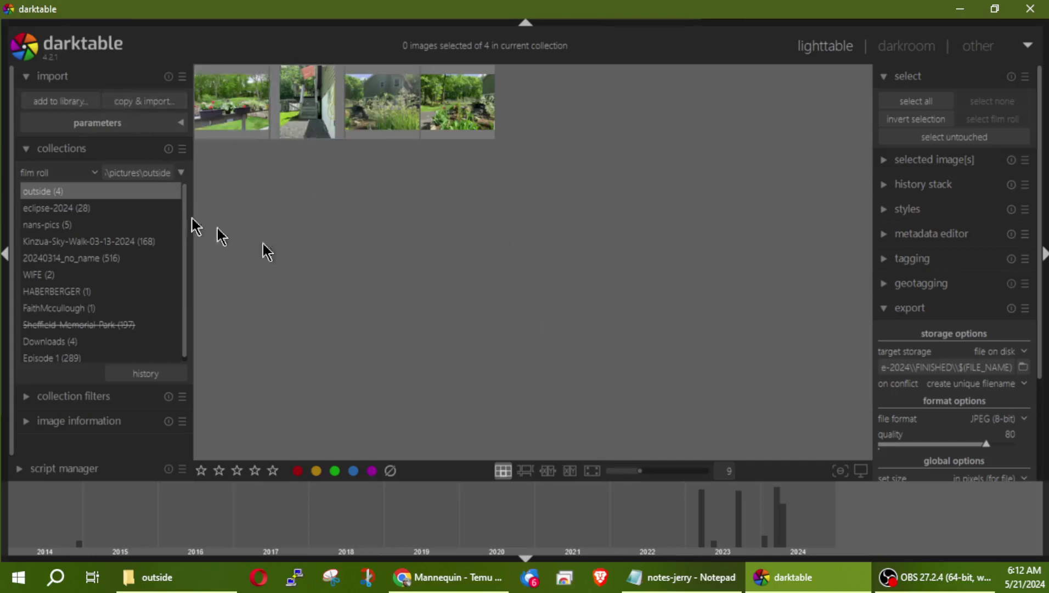
Step: Start adding images to the library with pictures > outside chosen as the source folder
click(63, 105)
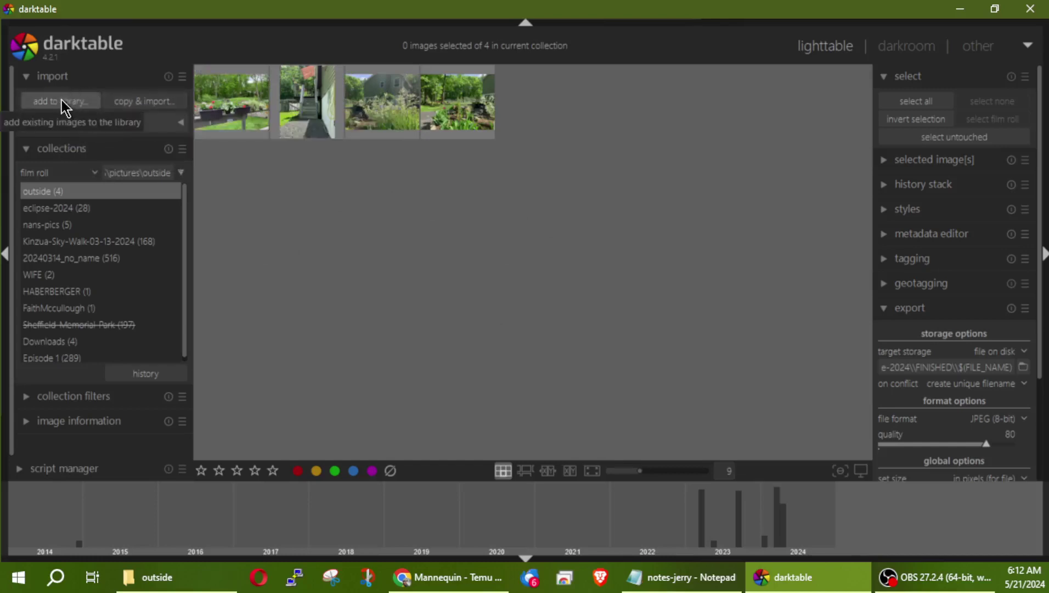
click(65, 107)
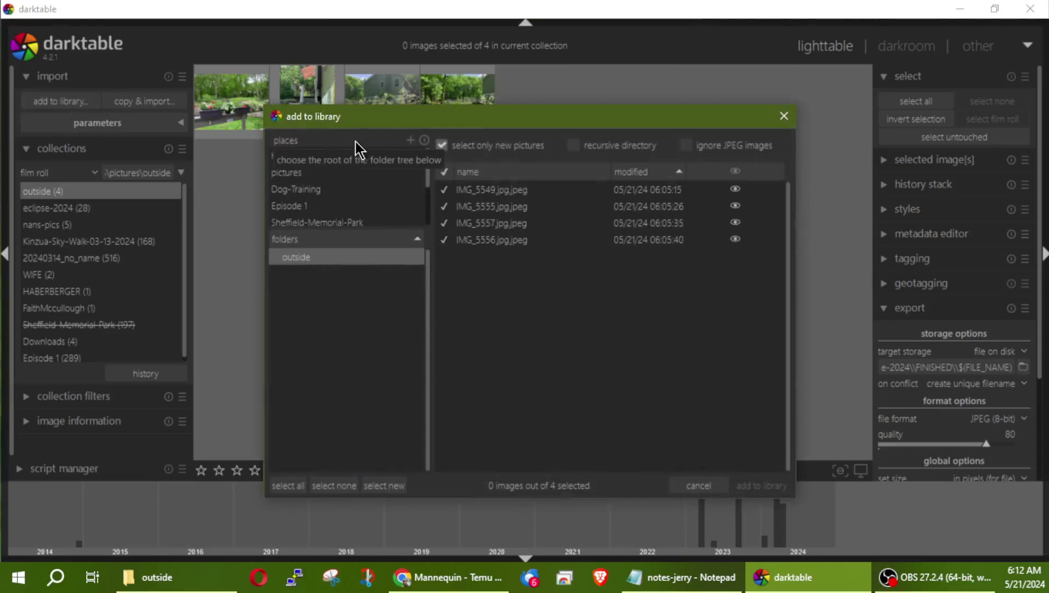
click(410, 141)
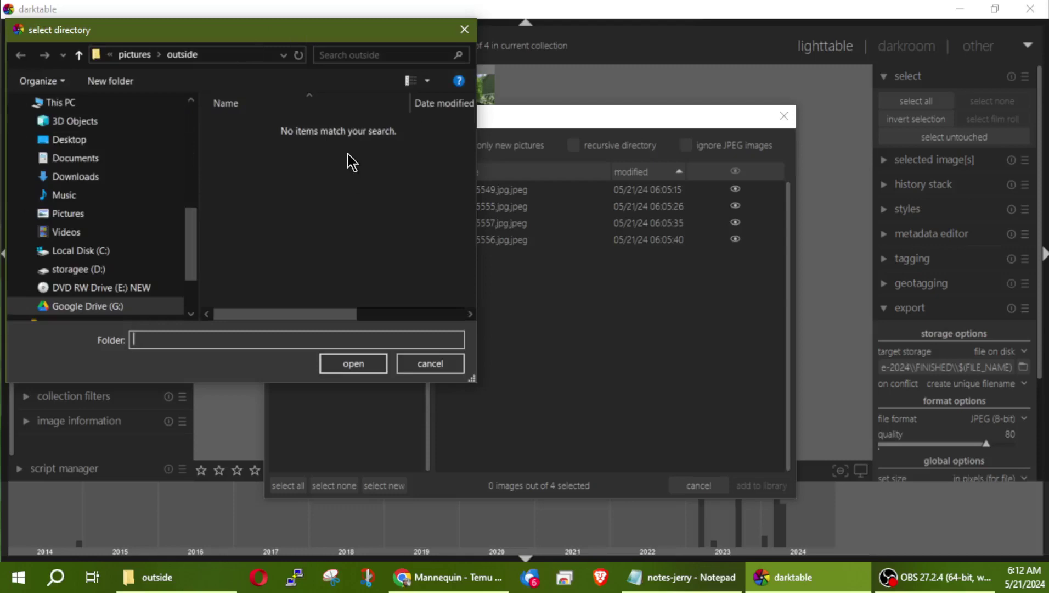
click(141, 56)
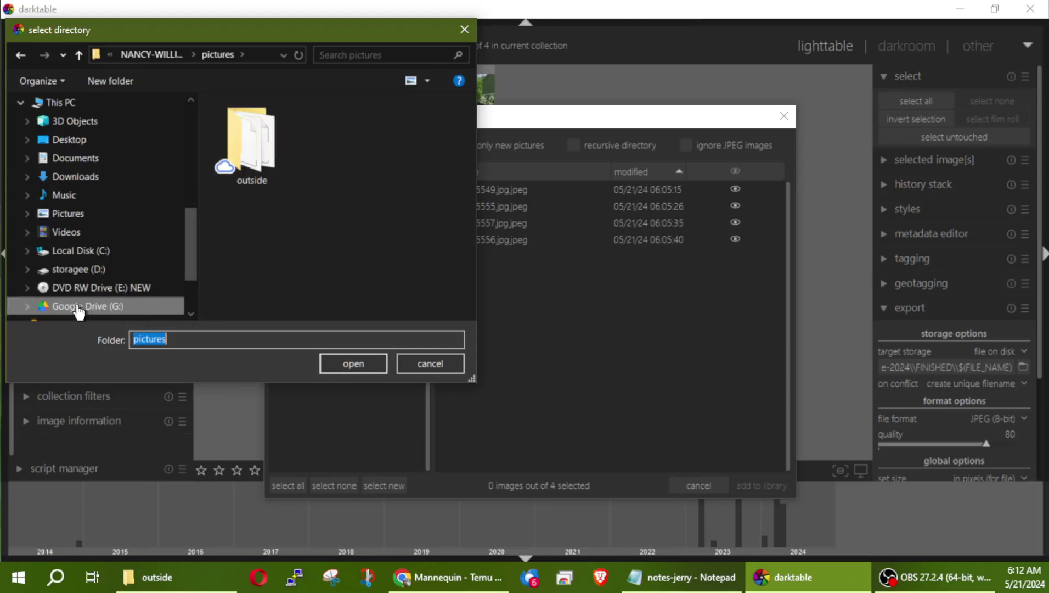
double_click(252, 149)
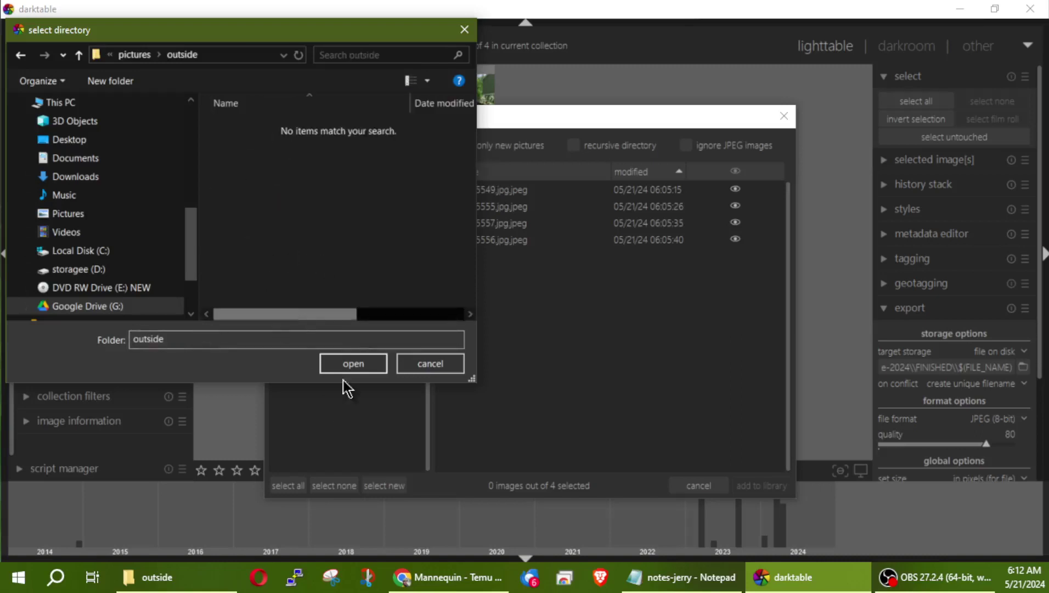
click(354, 364)
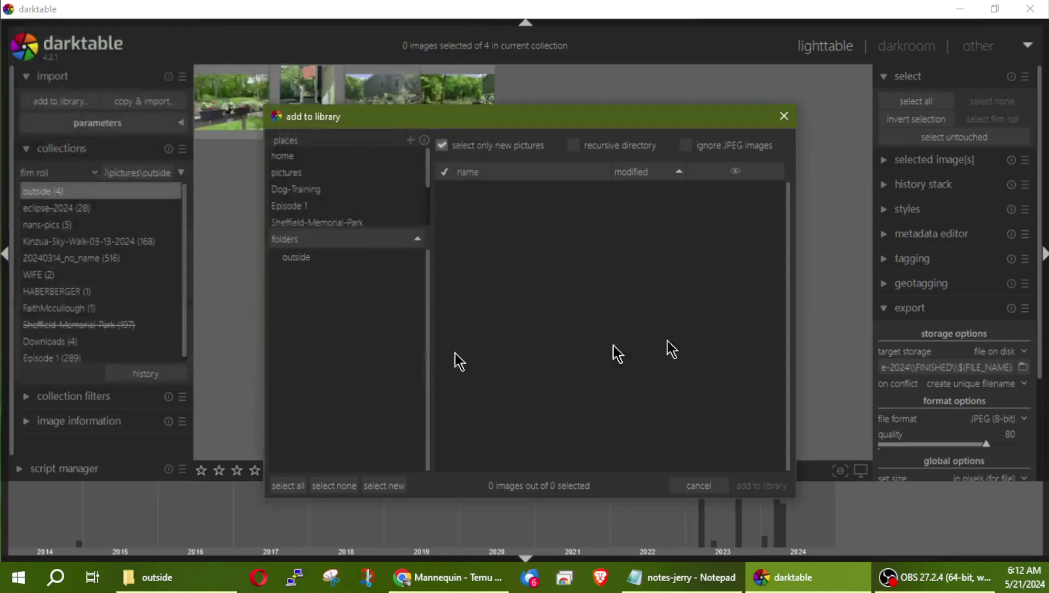
Step: Select all four JPEGs in the outside folder and add them to the library
click(297, 260)
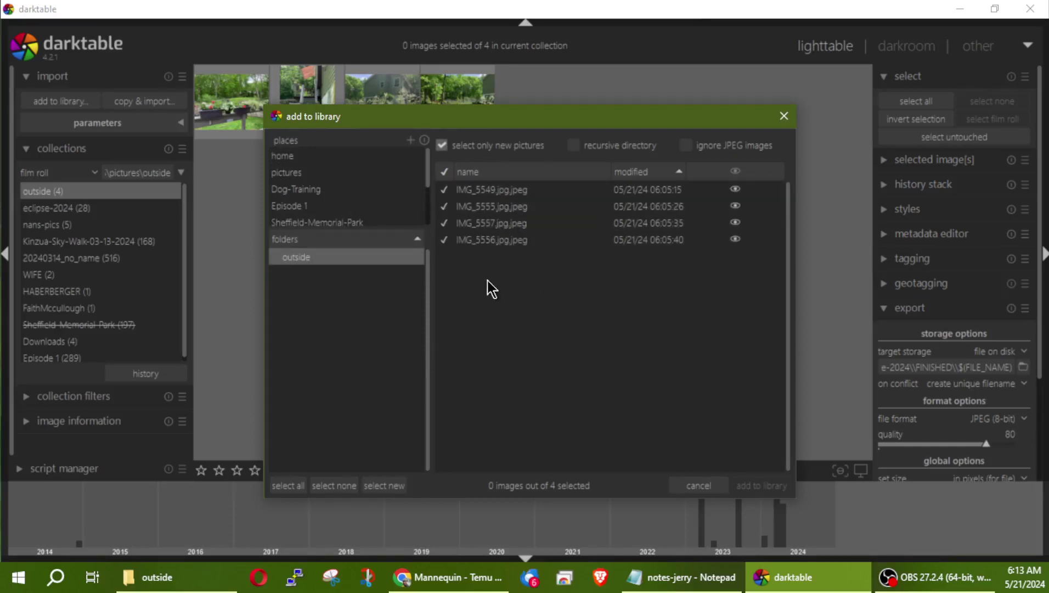
key(ctrl+a)
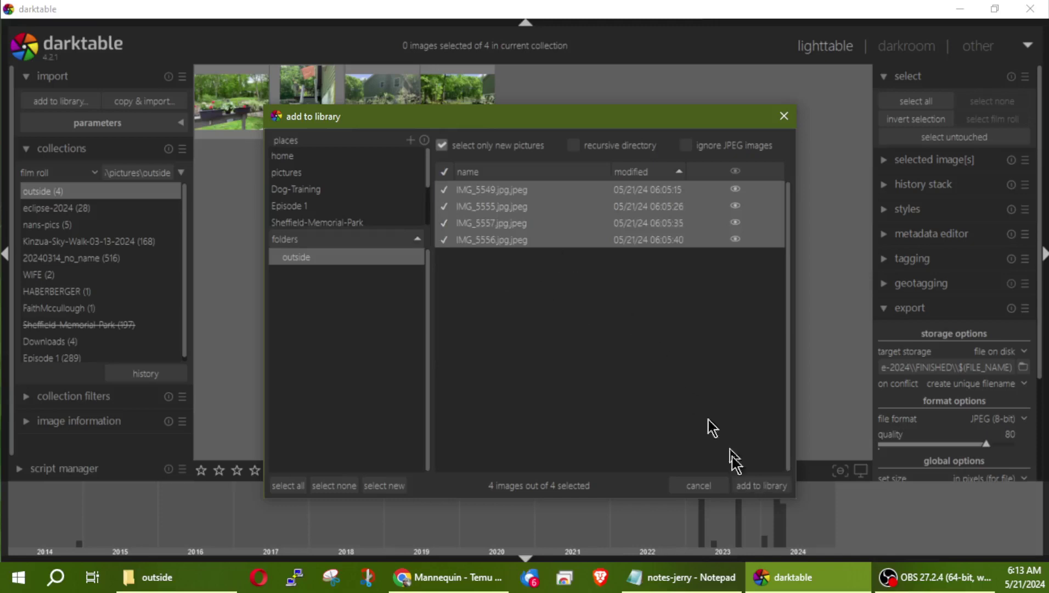
click(756, 483)
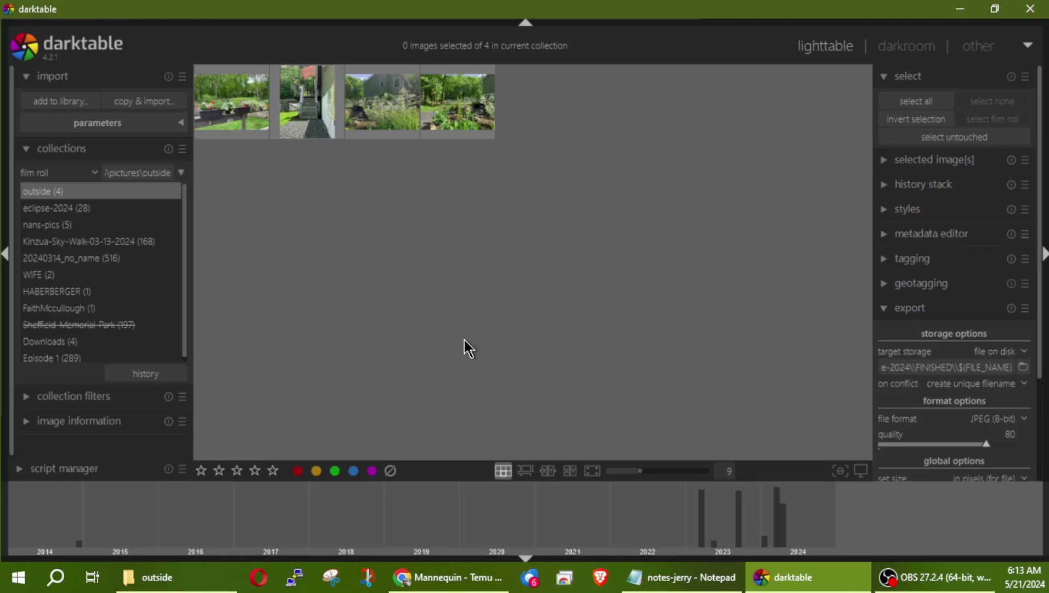
Step: Adjust the lighttable zoom and select all four garden photos, starting from the first
scroll(505, 296, up, 4)
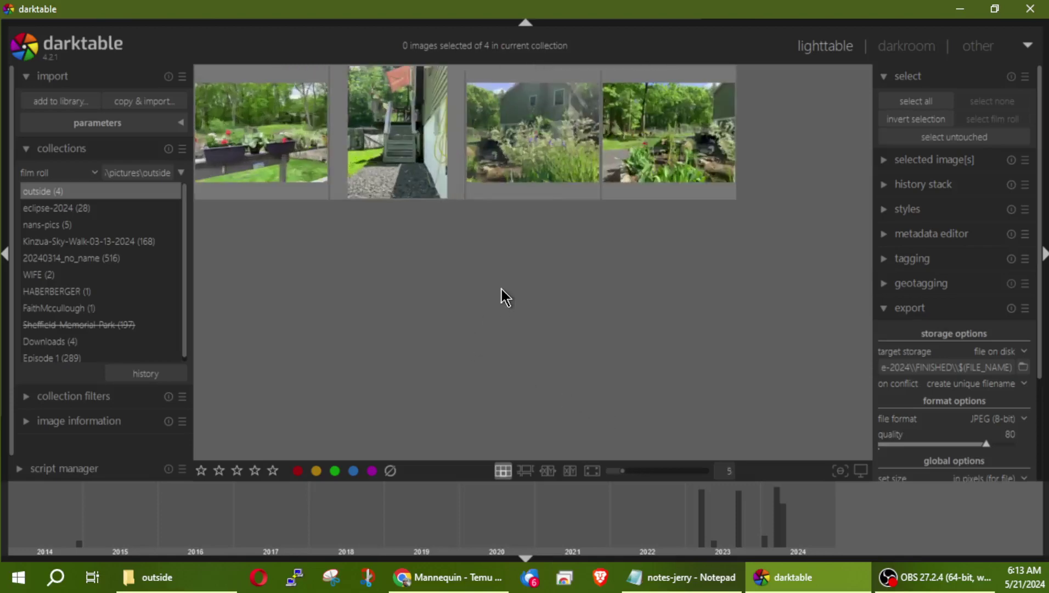
scroll(505, 297, up, 3)
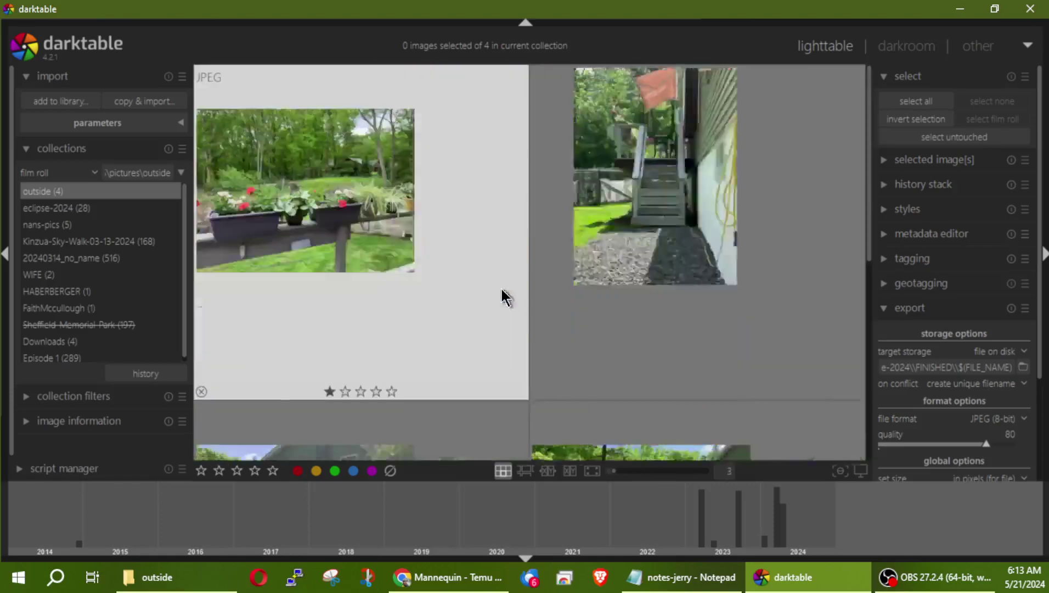
scroll(506, 297, down, 2)
scroll(505, 297, up, 1)
scroll(504, 296, down, 1)
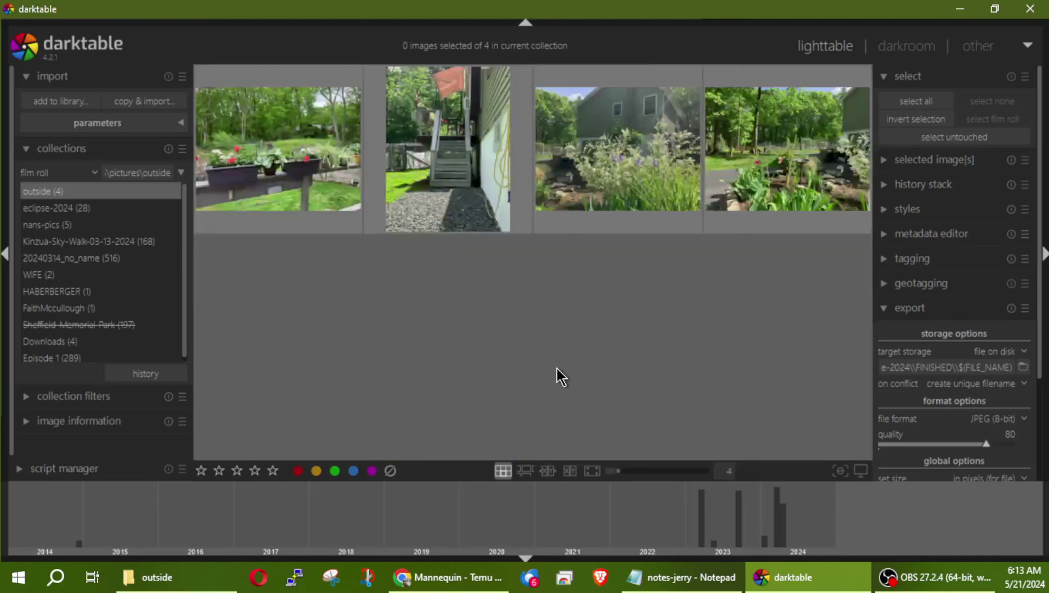
click(309, 168)
key(ctrl+a)
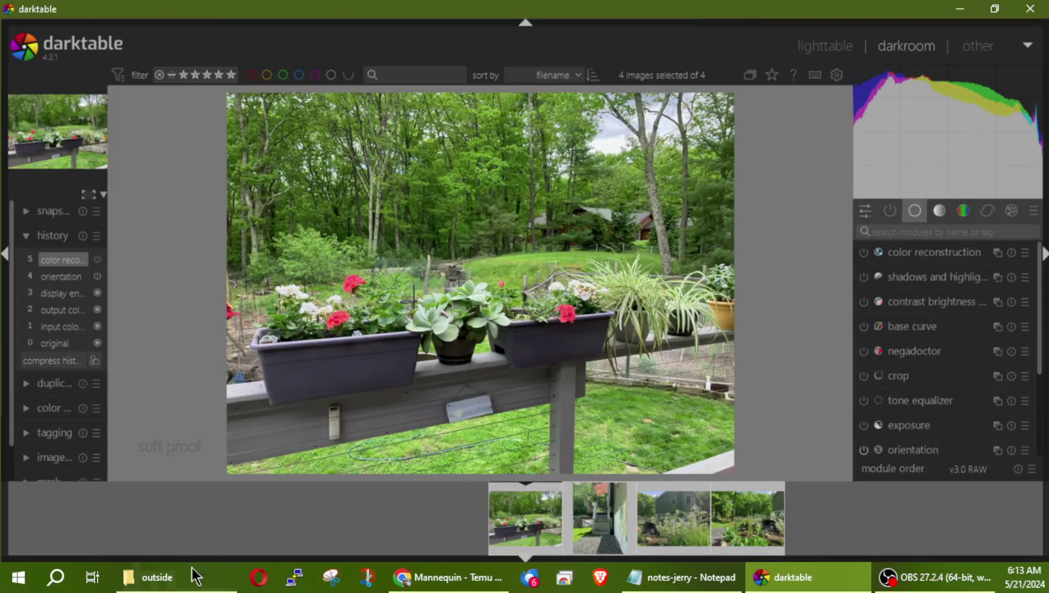
click(175, 582)
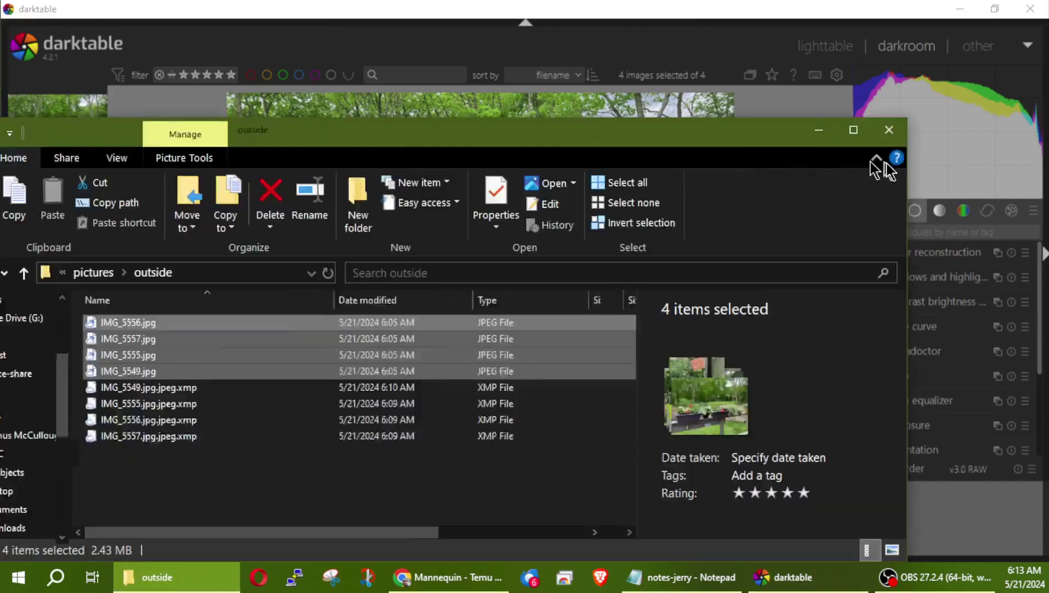
drag(883, 162, 613, 8)
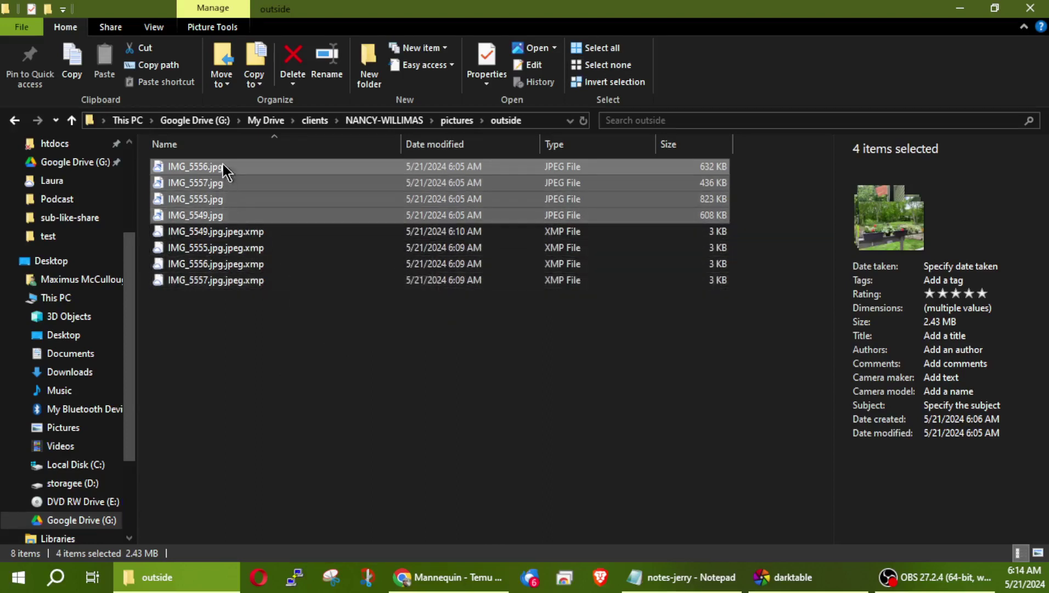
key(super+Down)
key(super+Down)
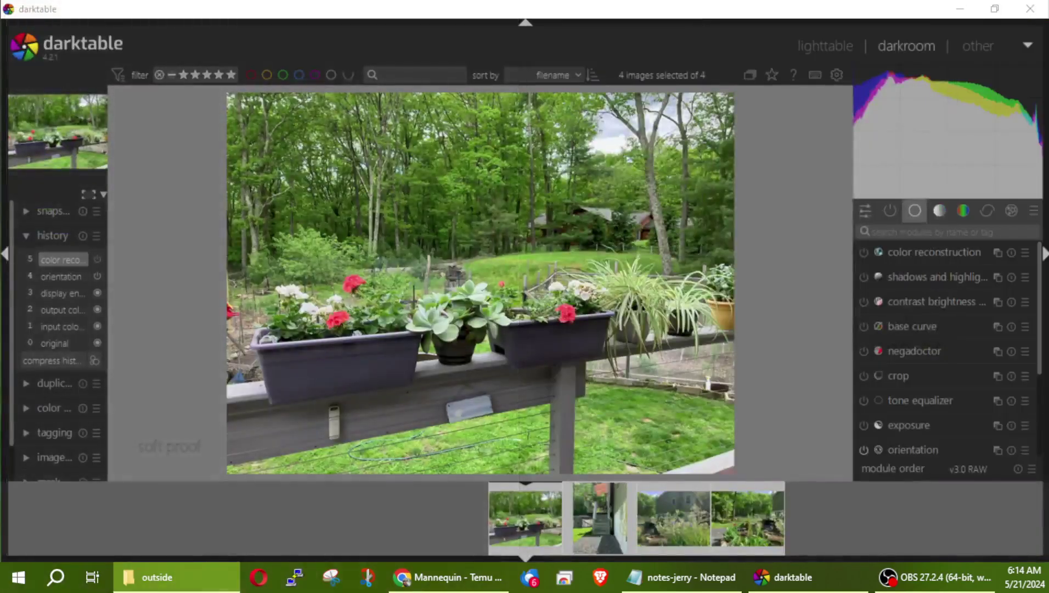
Step: Turn on the base curve module and filter the panel to active modules only
click(482, 246)
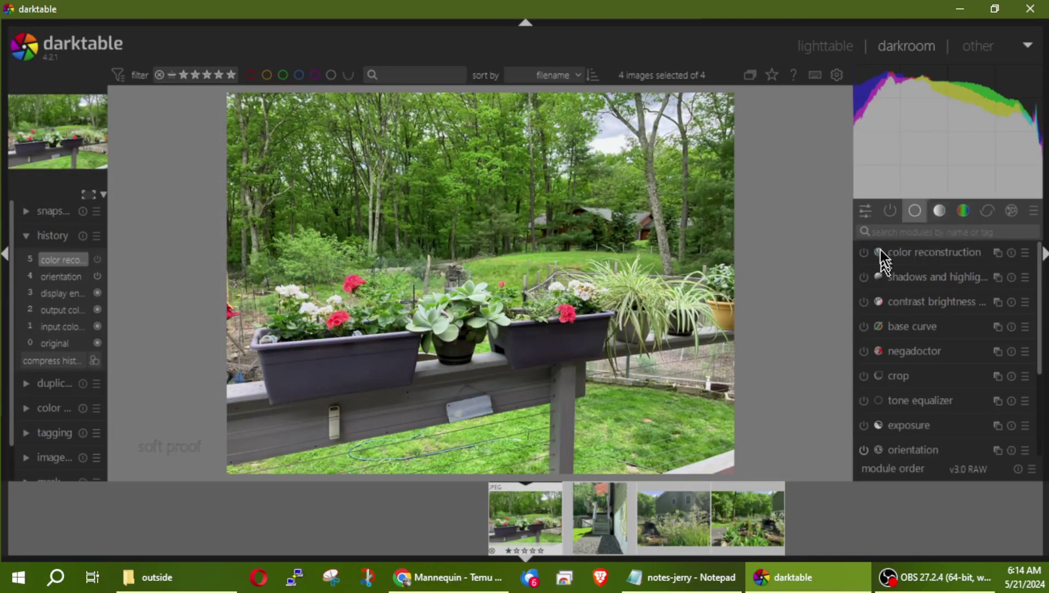
click(892, 212)
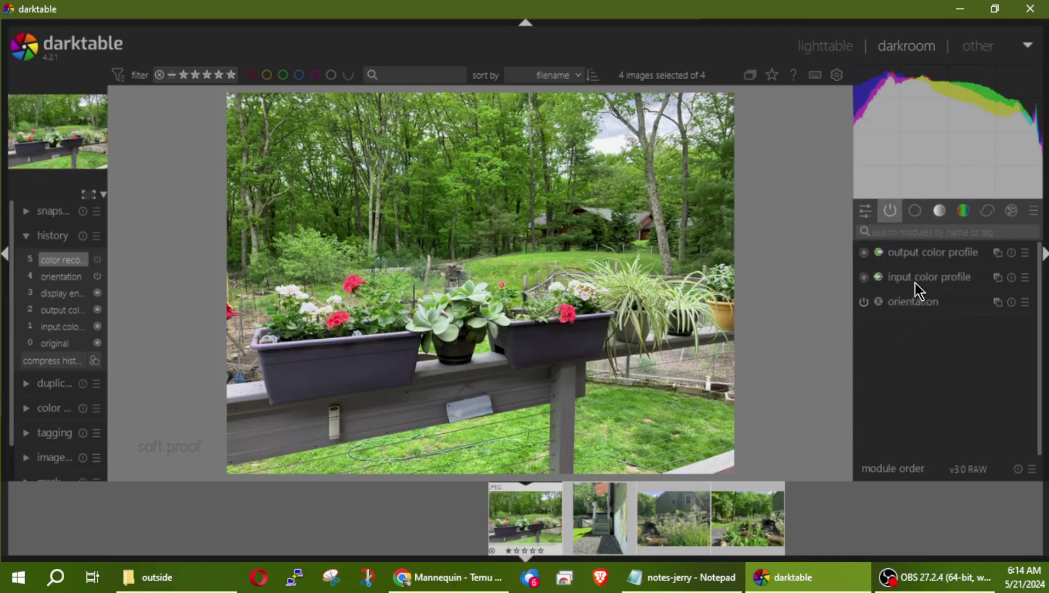
click(914, 212)
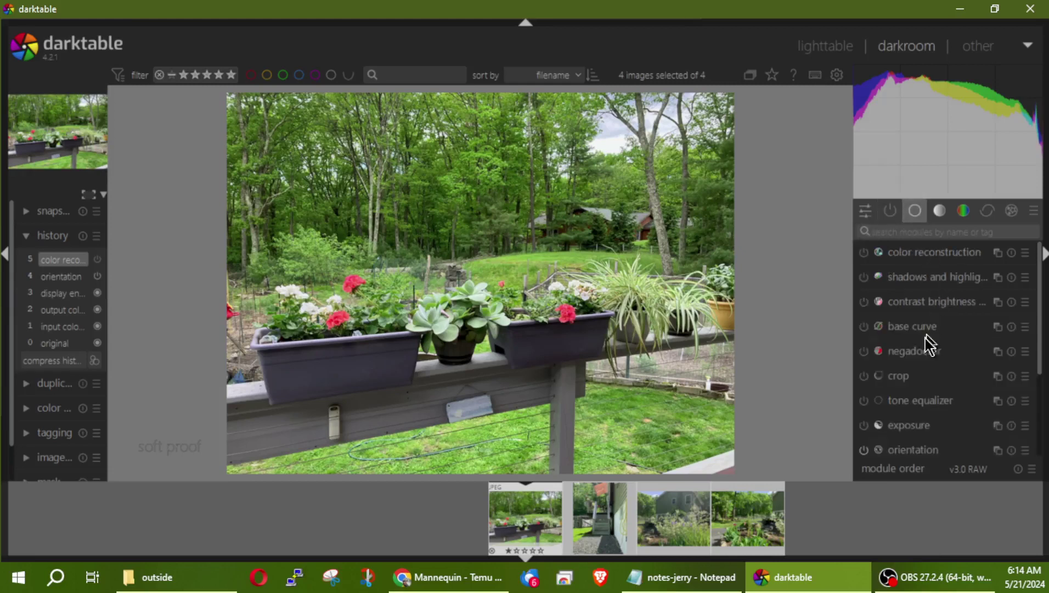
click(865, 326)
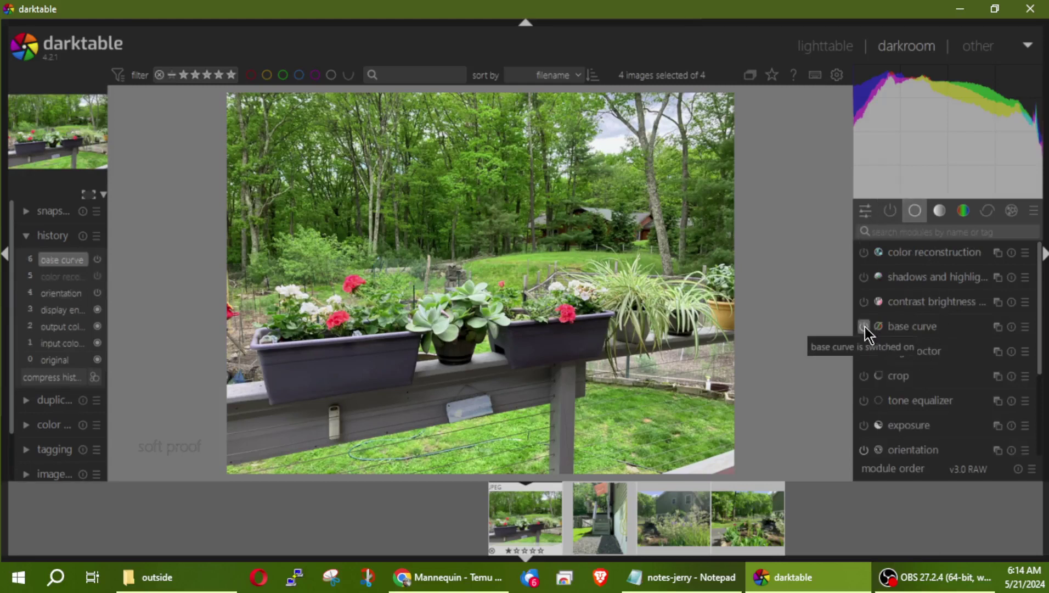
click(891, 213)
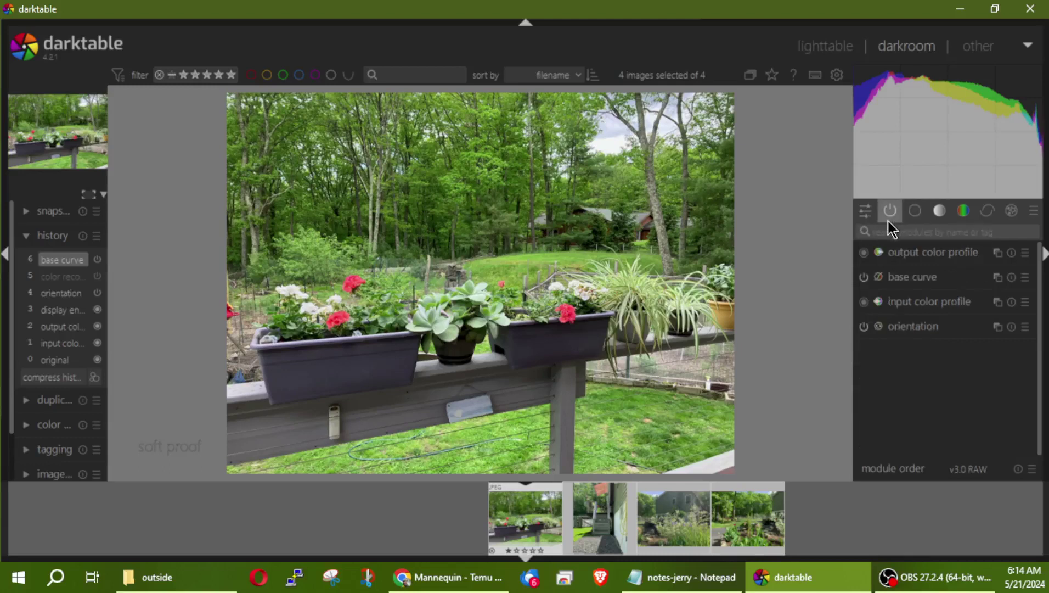
Step: Raise a base curve node to brighten the flower-box photo's midtones
click(900, 278)
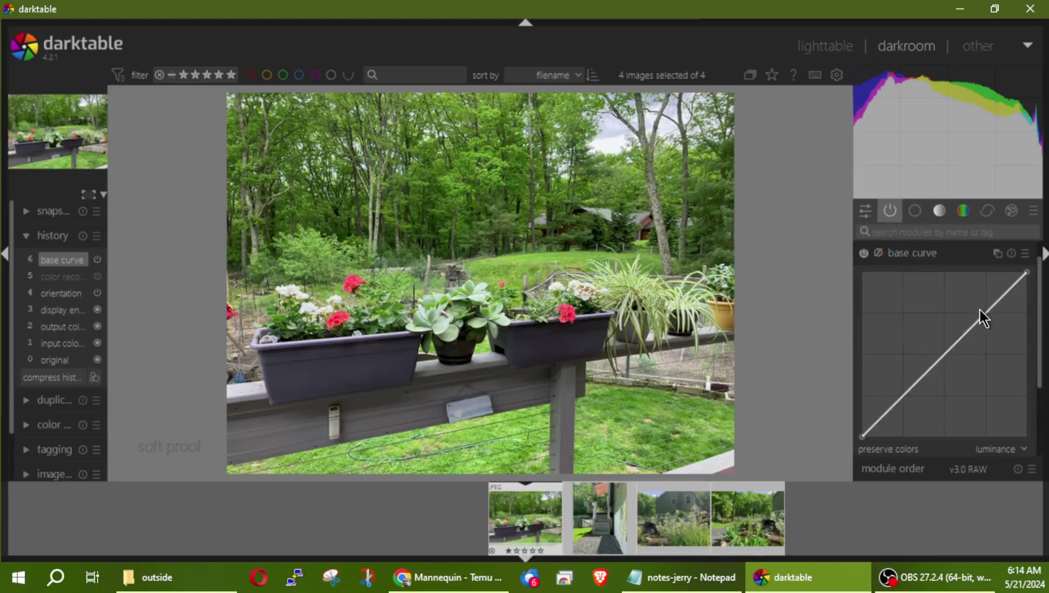
drag(977, 317, 956, 321)
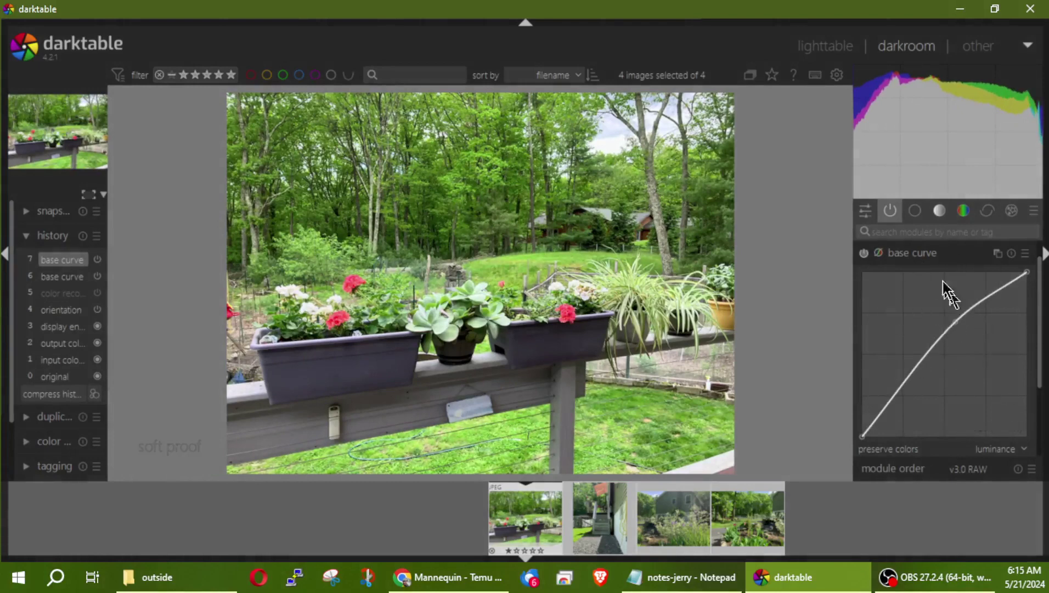
click(915, 213)
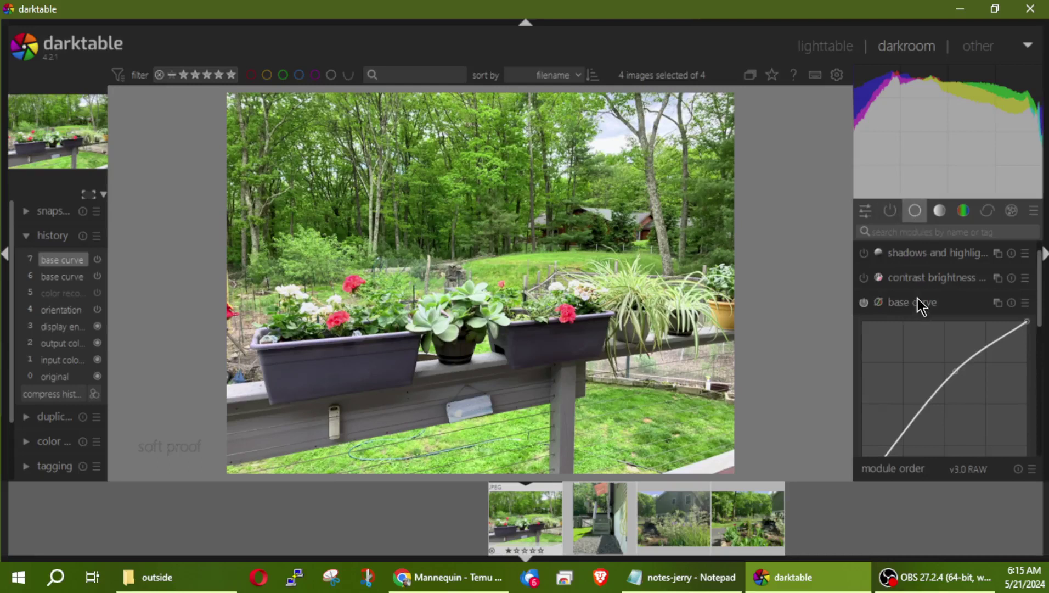
Step: Enable contrast brightness saturation and set contrast +0.18 and saturation +0.23
click(863, 278)
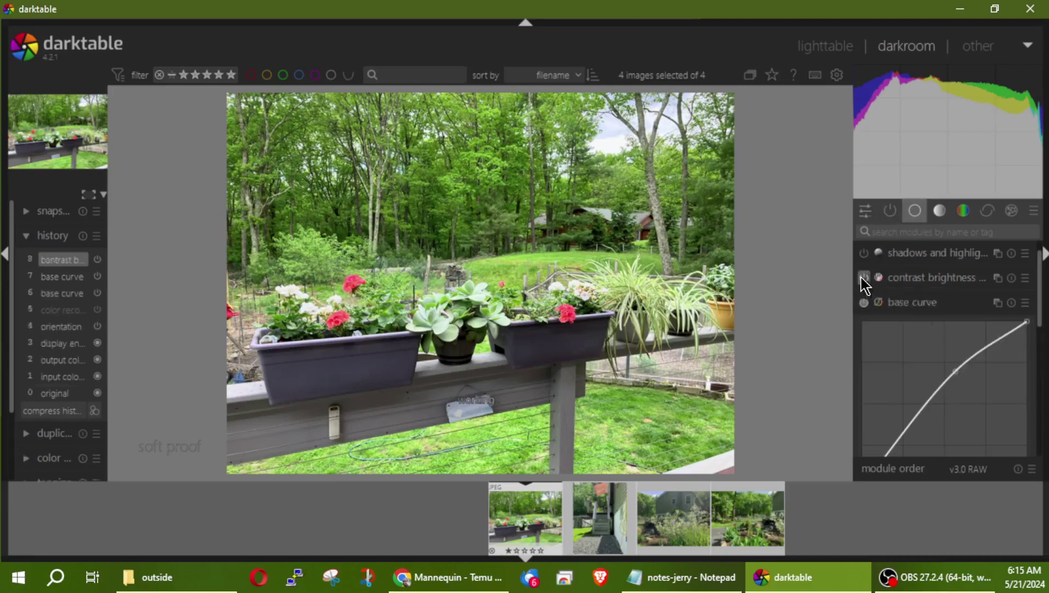
click(927, 281)
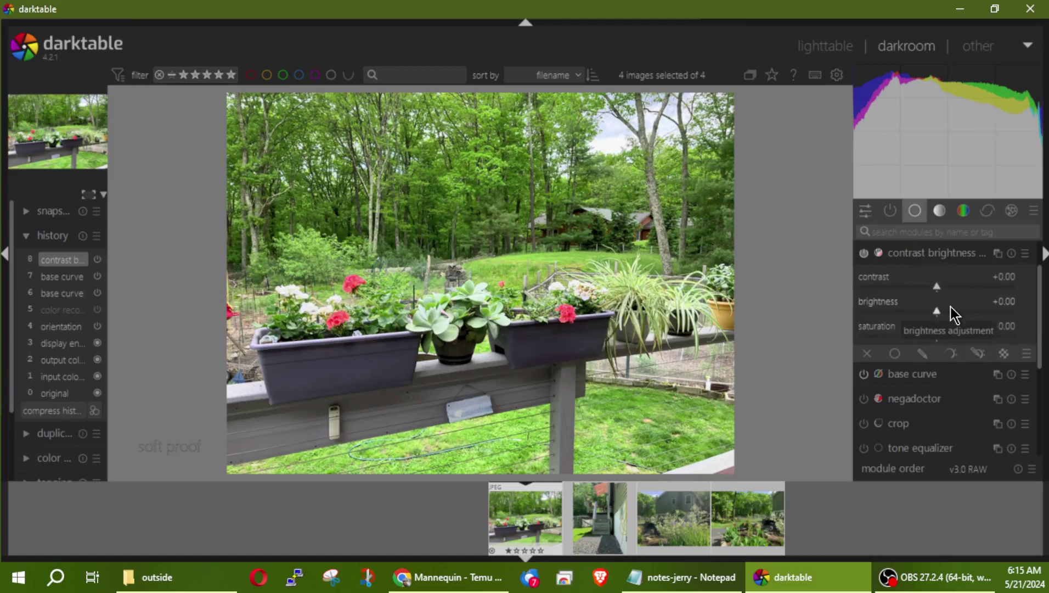
click(890, 212)
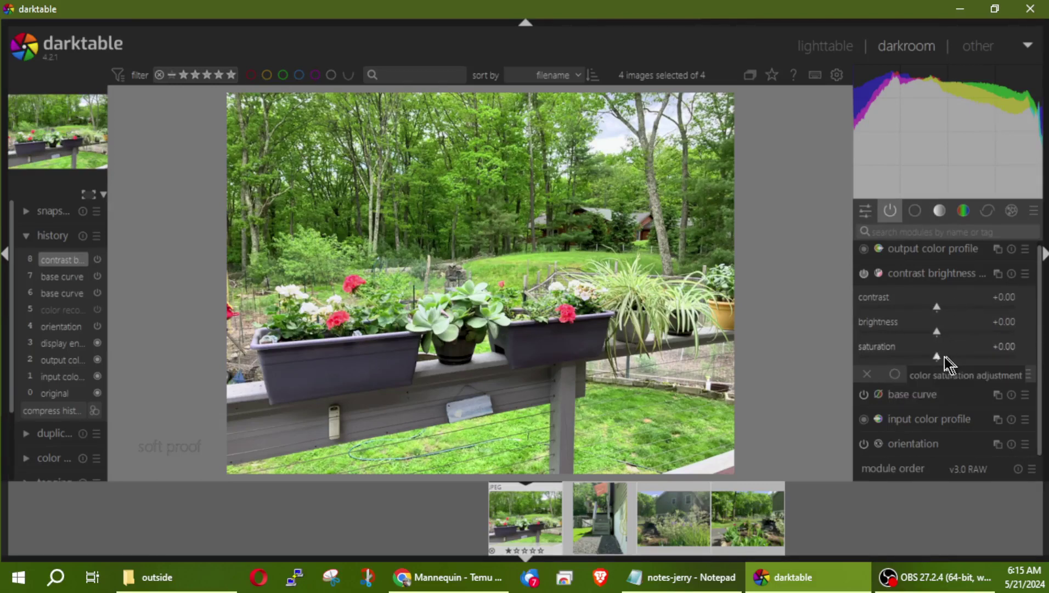
drag(940, 362, 955, 352)
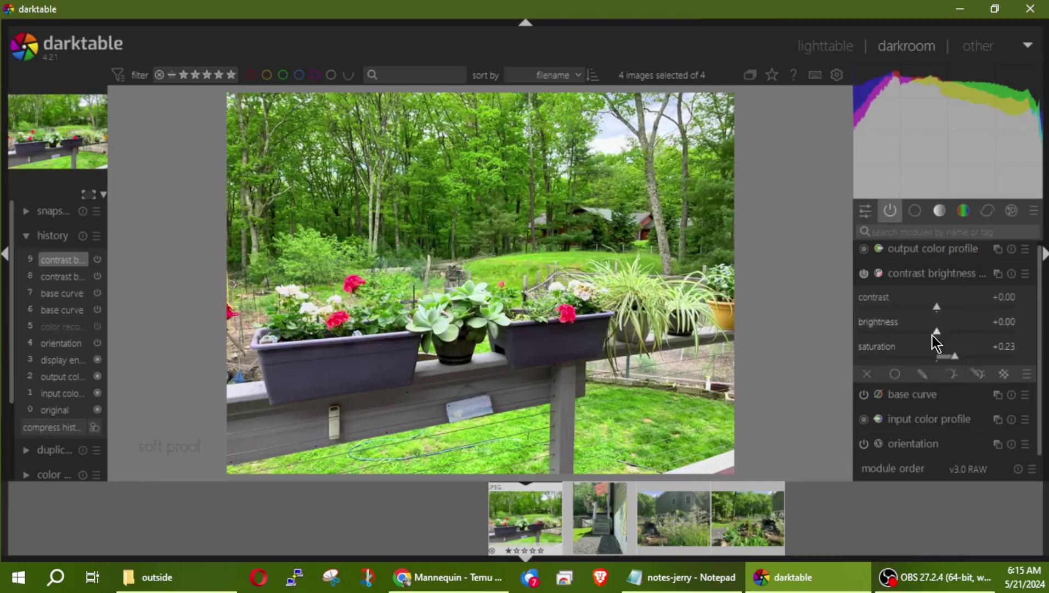
drag(939, 339, 953, 316)
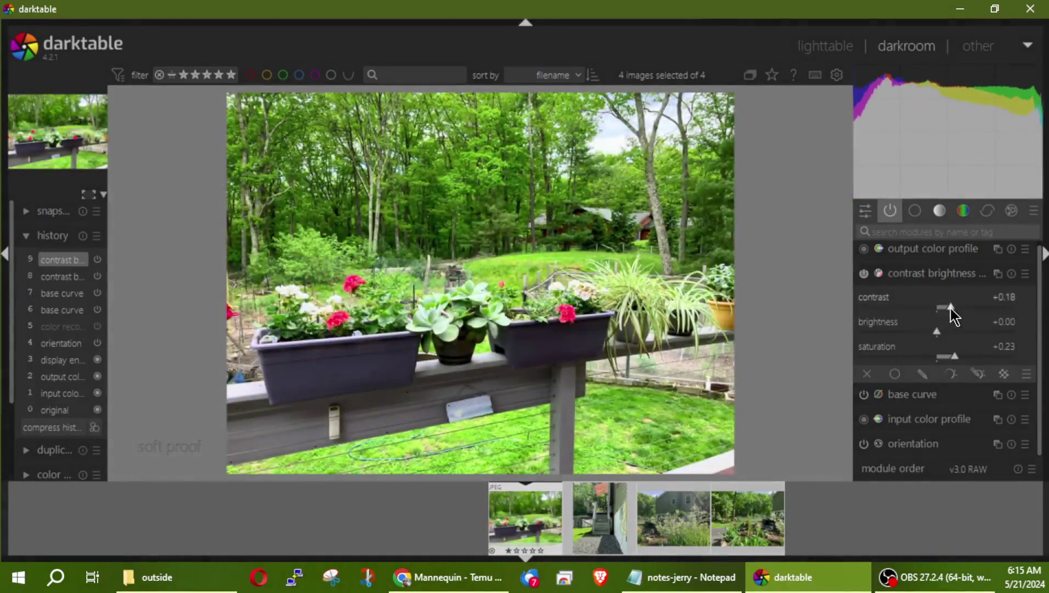
click(926, 273)
click(912, 214)
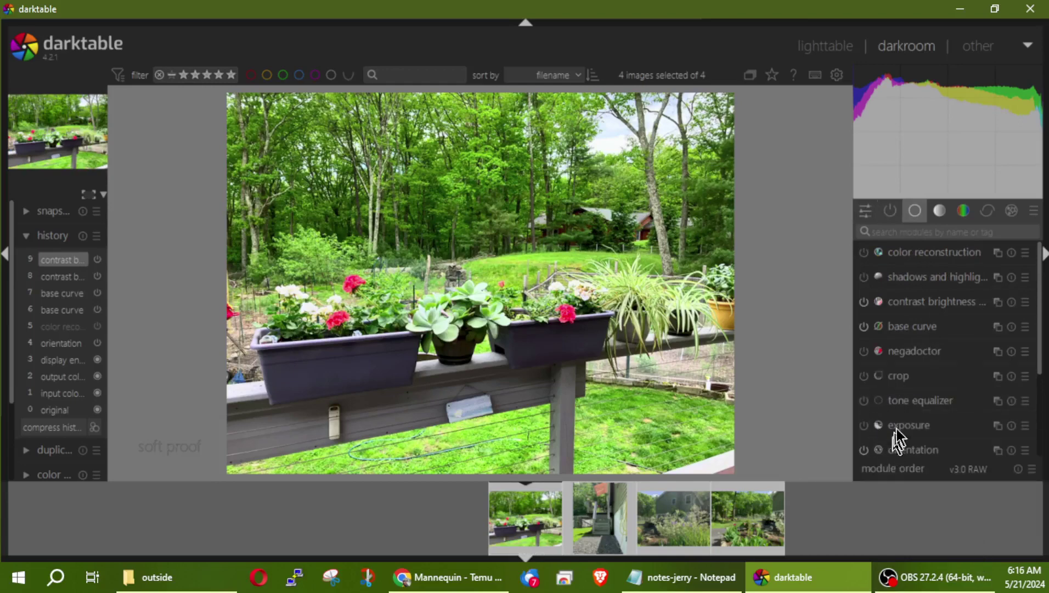
Step: Toggle negadoctor on and back off, then switch on the tone equalizer
click(865, 351)
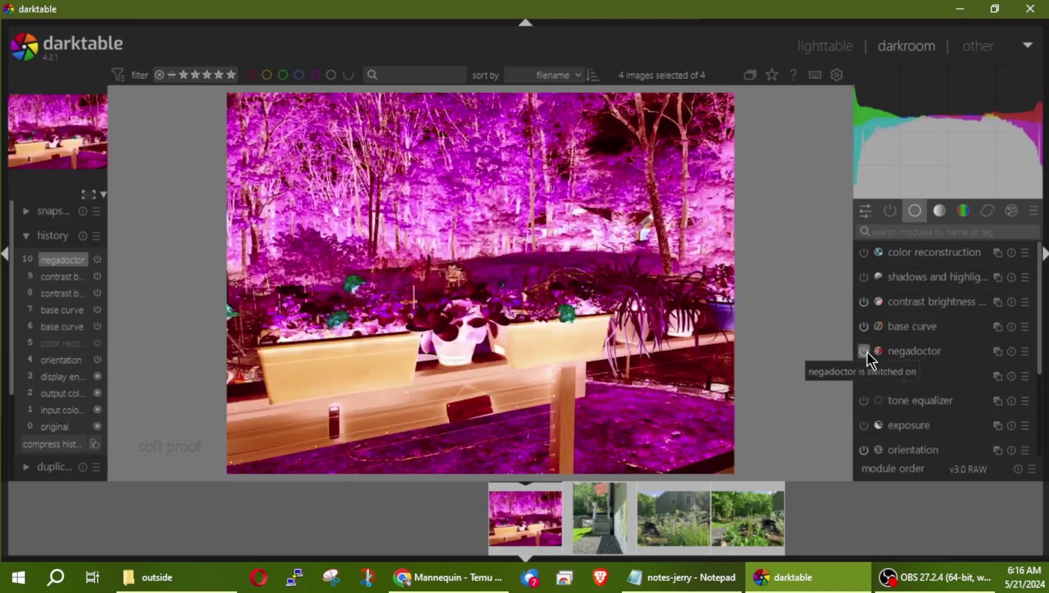
click(865, 351)
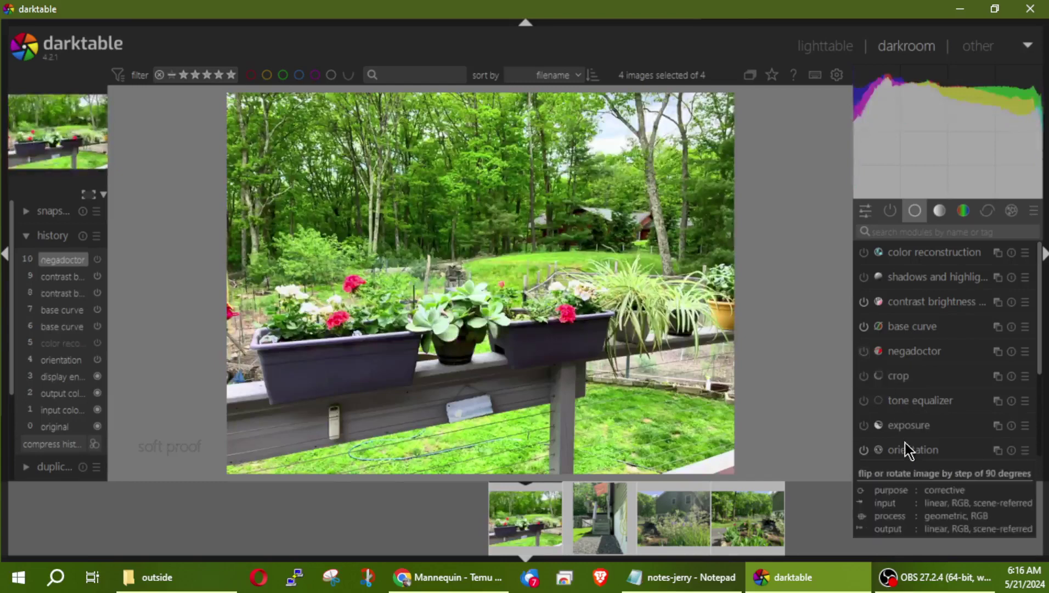
click(864, 401)
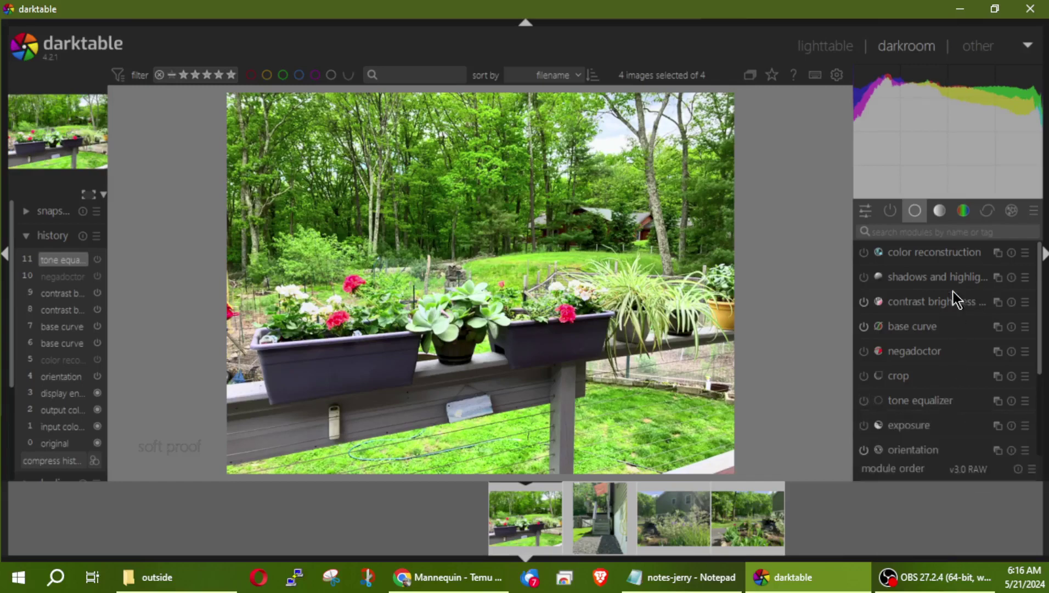
Step: Browse the tone, color, correct, effects and base module groups, ending on tone
click(941, 213)
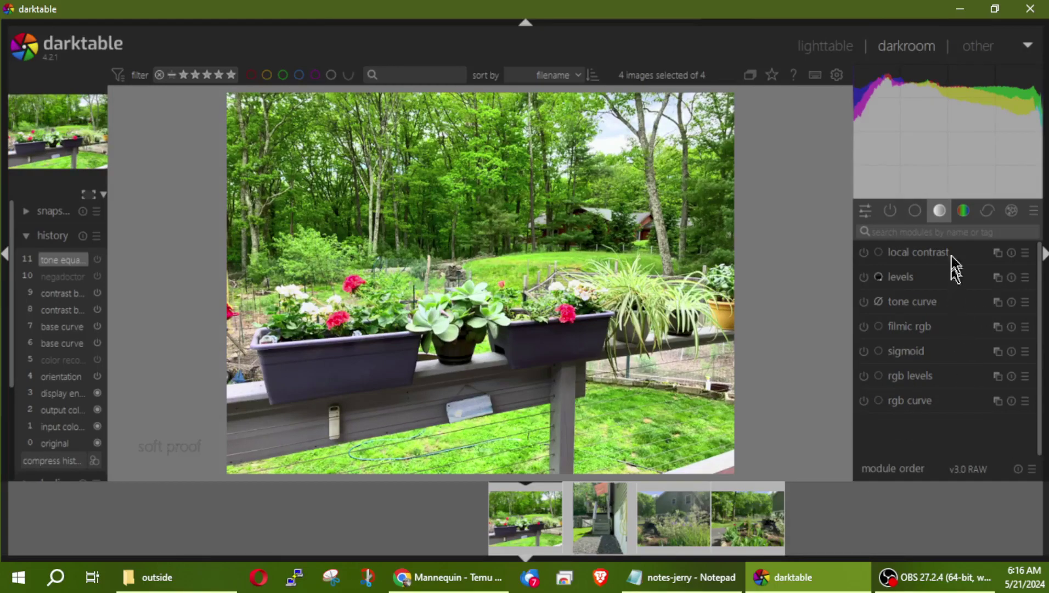
click(965, 216)
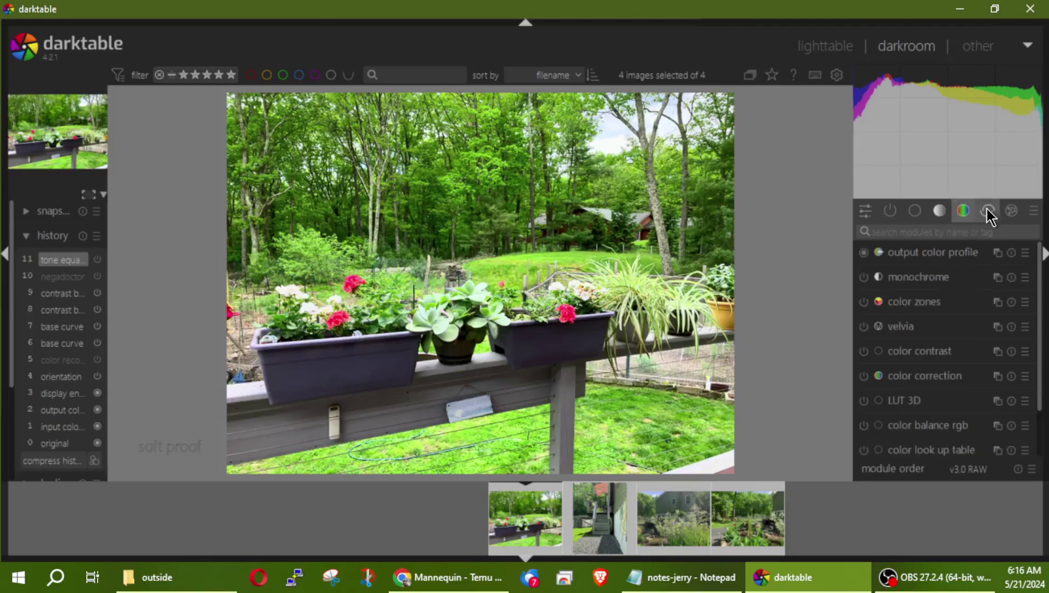
click(988, 211)
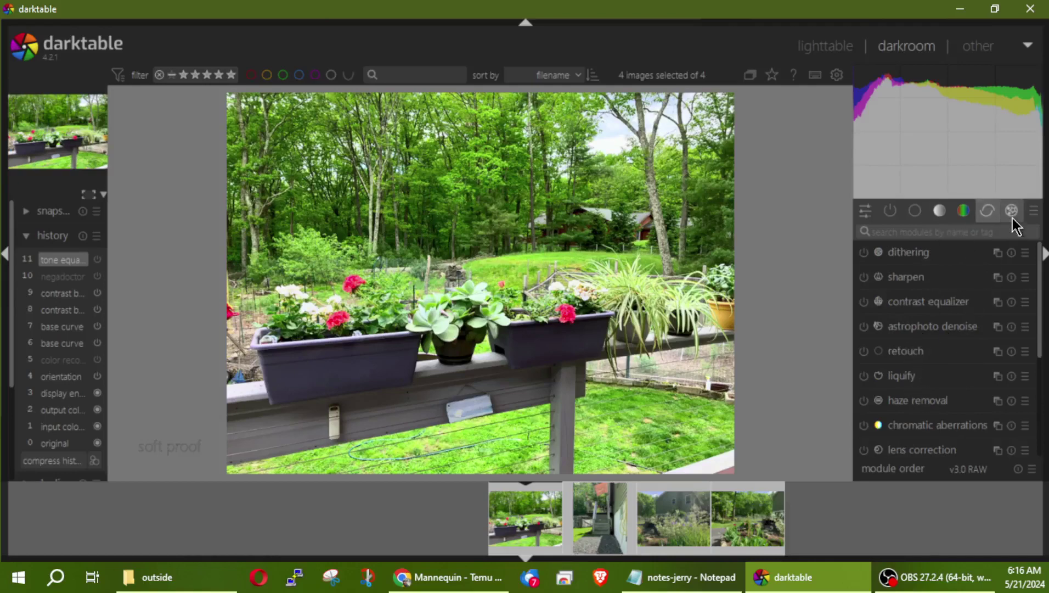
click(1012, 215)
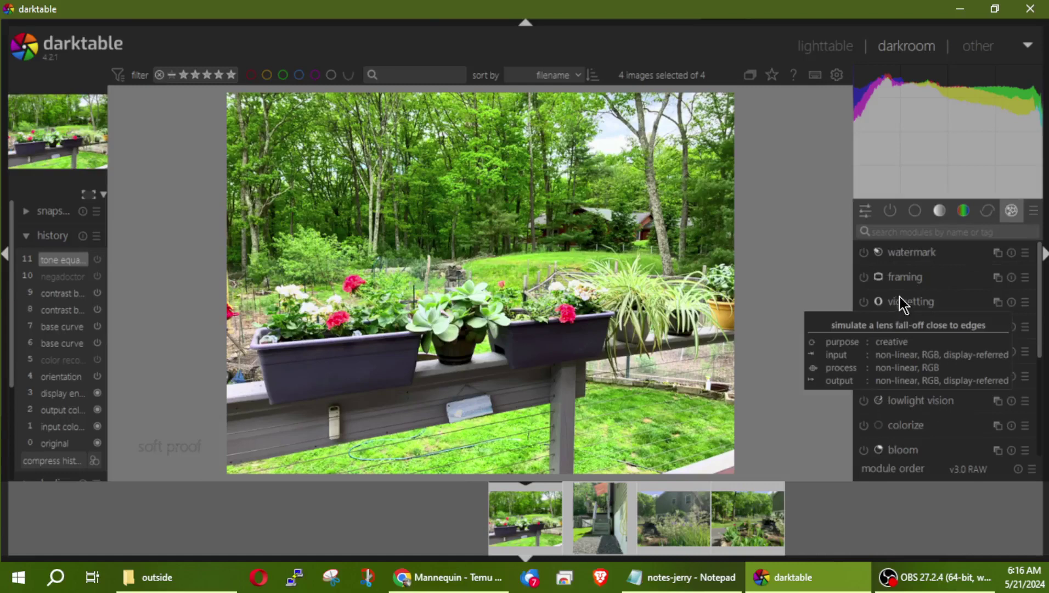
click(915, 211)
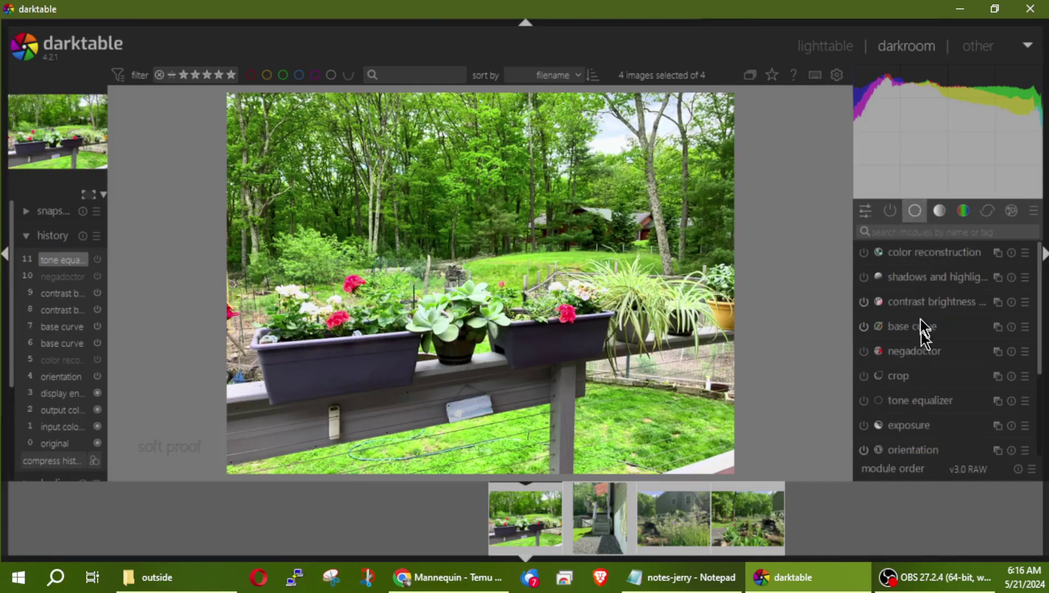
click(940, 211)
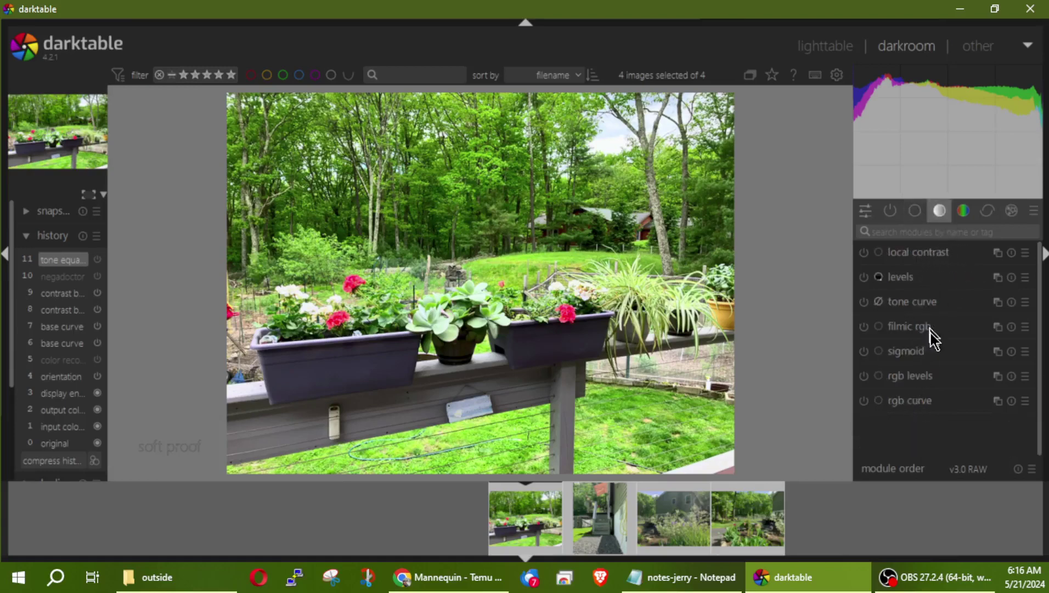
mouse_move(934, 378)
Step: Switch on filmic rgb and look through its reconstruction, look and display settings
click(864, 327)
click(911, 331)
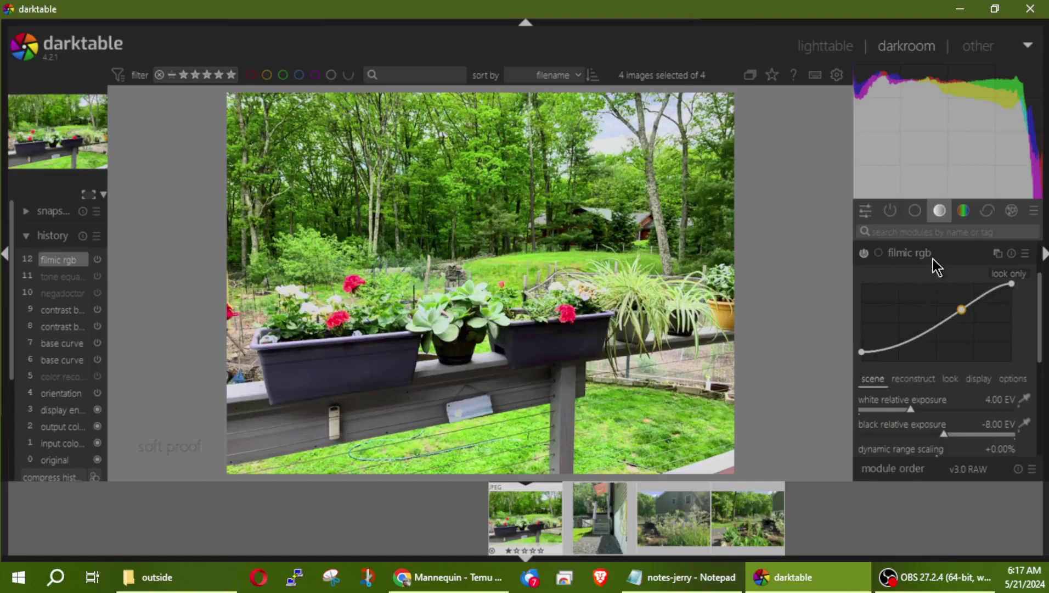
click(925, 384)
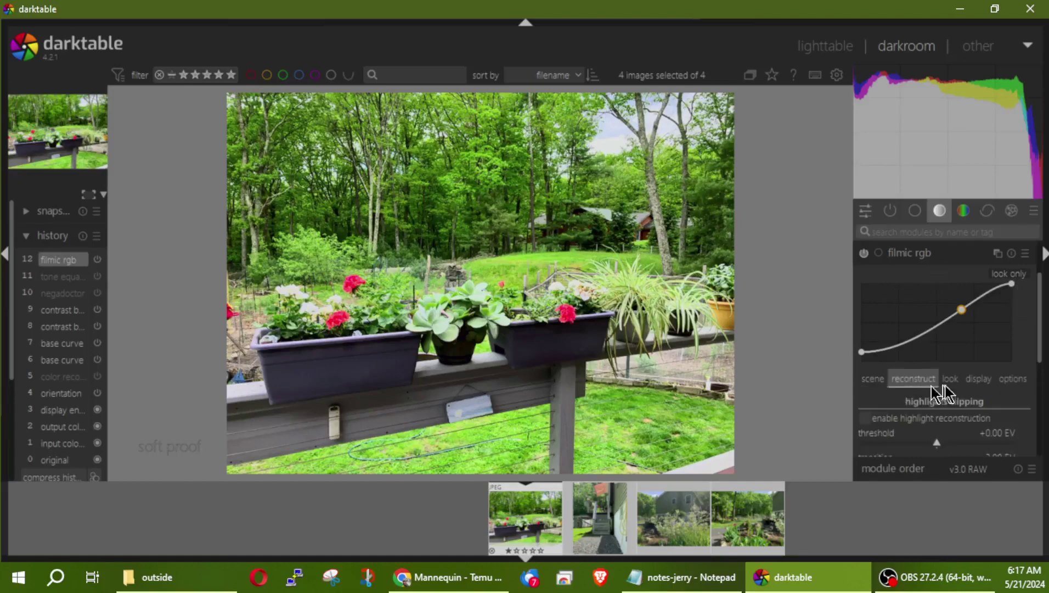
click(951, 382)
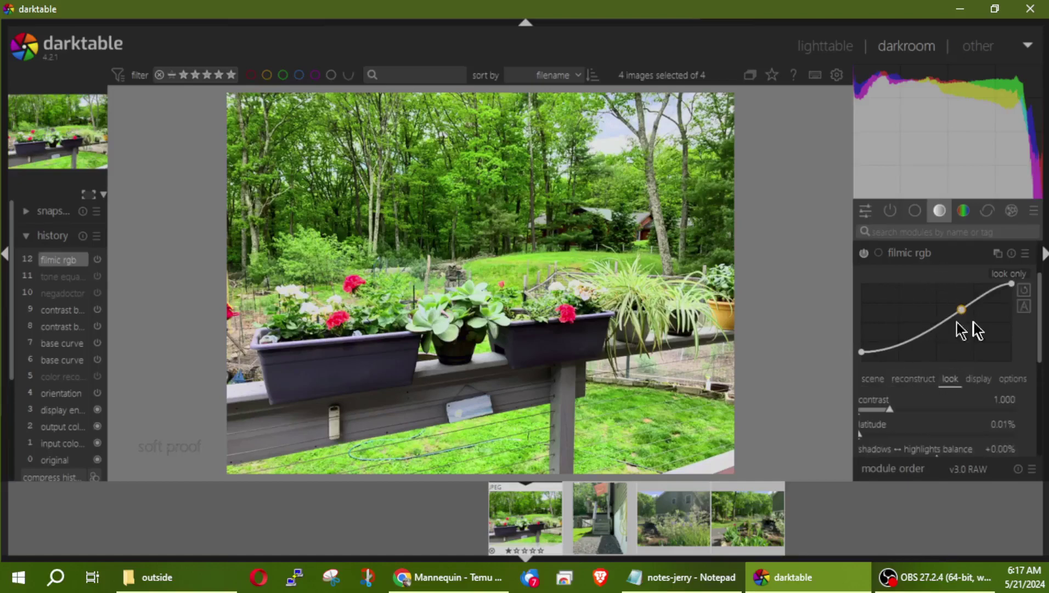
click(978, 381)
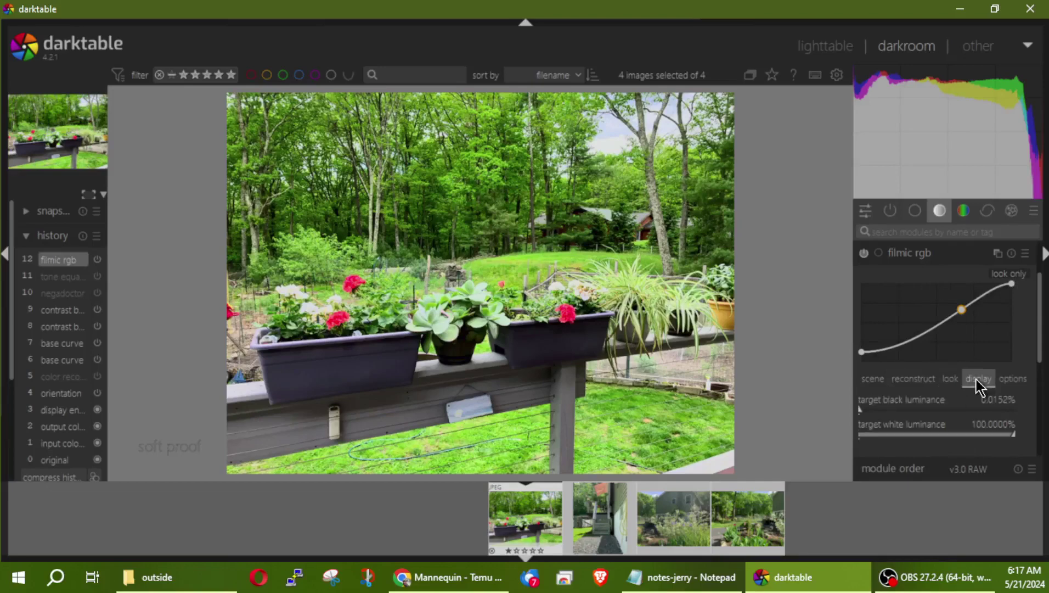
click(911, 254)
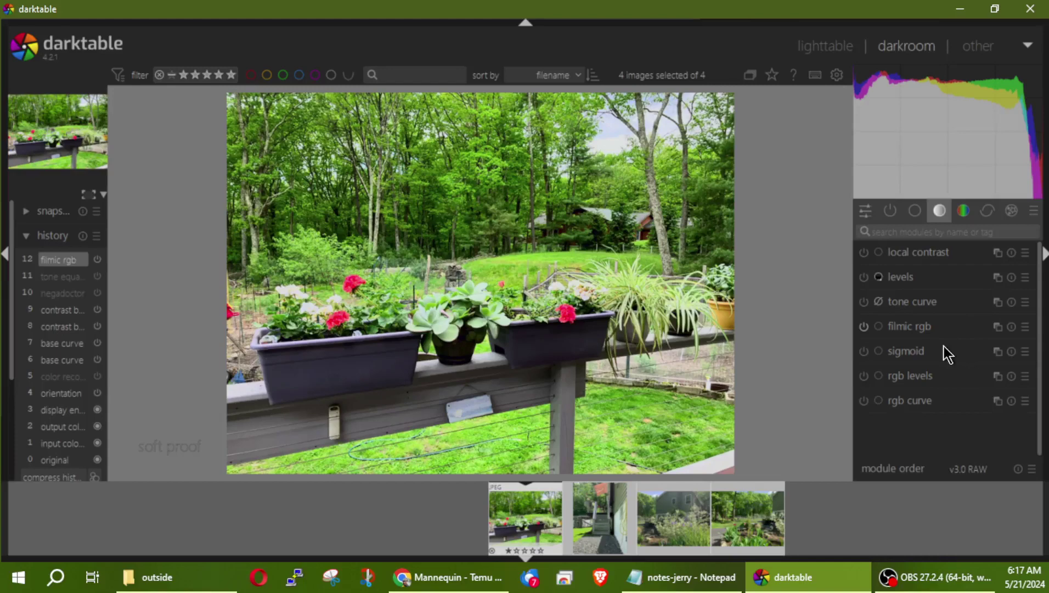
Step: Switch on rgb curve, leaving the curve as a straight diagonal
click(896, 402)
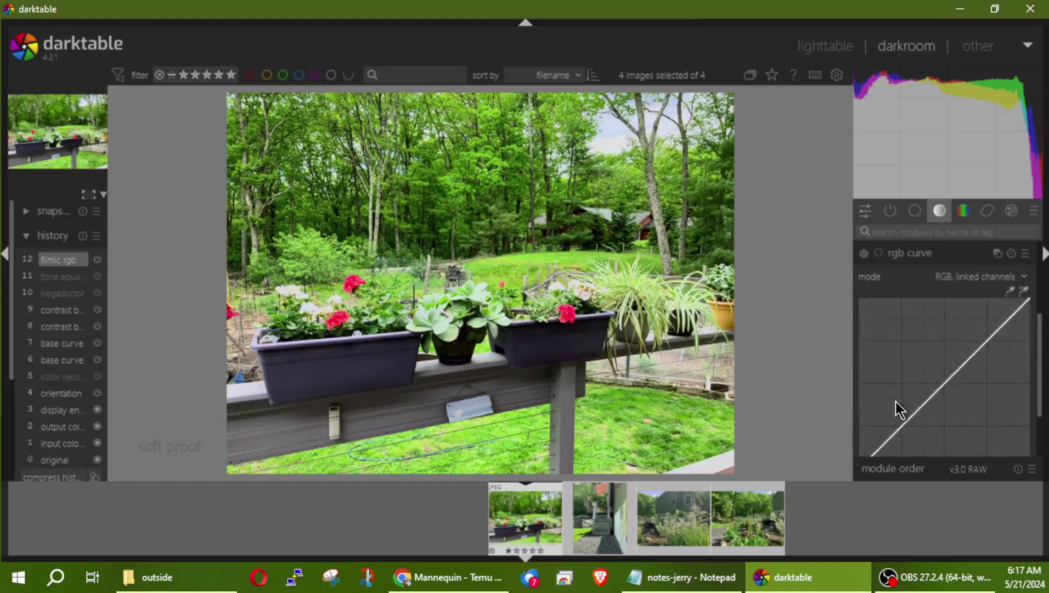
click(864, 252)
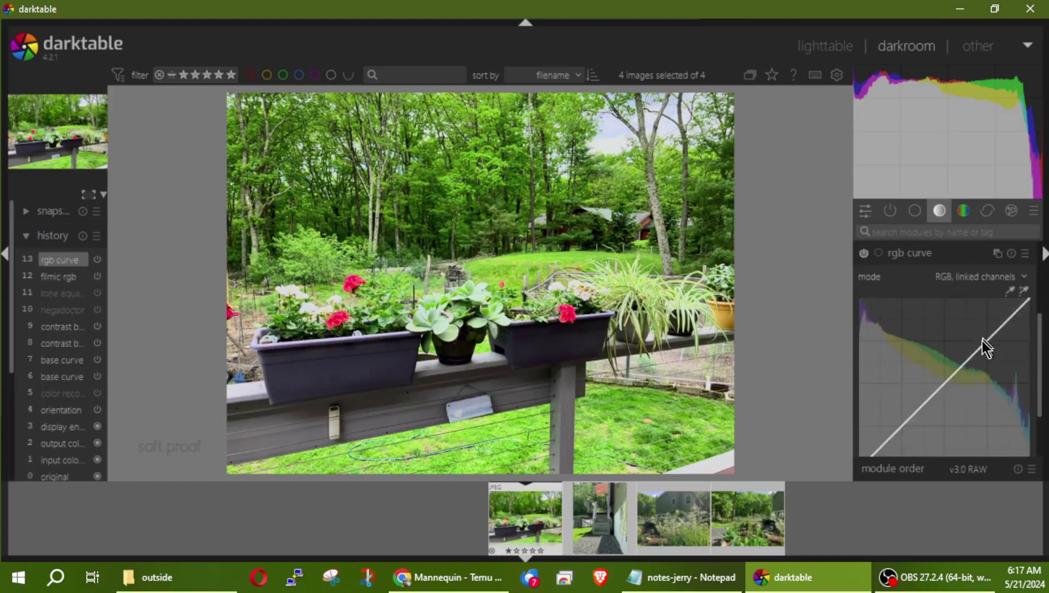
mouse_move(982, 349)
mouse_down()
mouse_move(972, 340)
mouse_move(990, 362)
mouse_move(981, 353)
mouse_up()
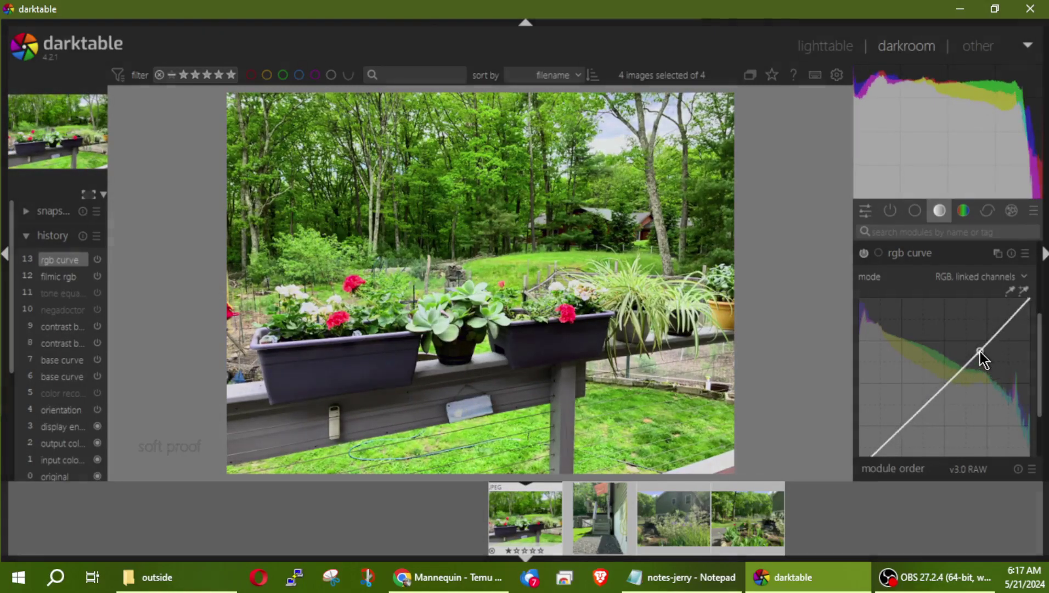
click(913, 254)
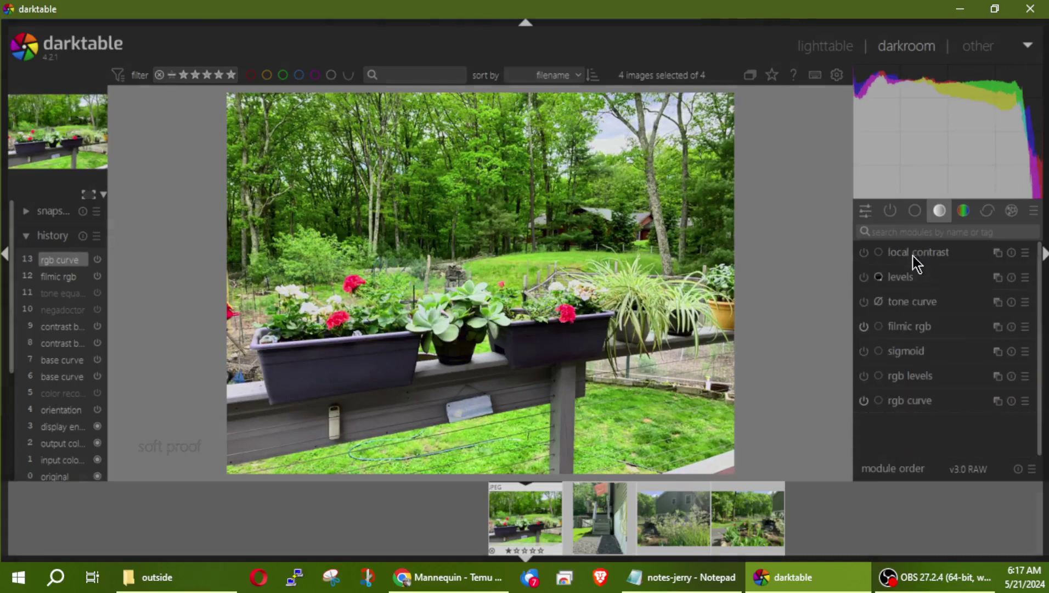
Step: Switch on velvia at 25% strength from the color group, then show the correction modules
click(960, 213)
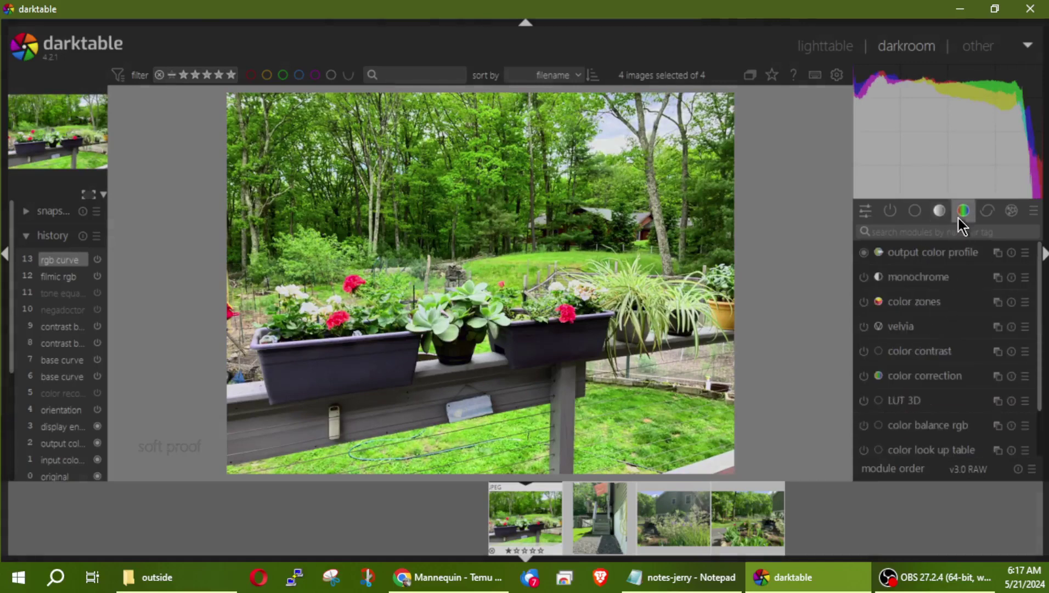
click(863, 326)
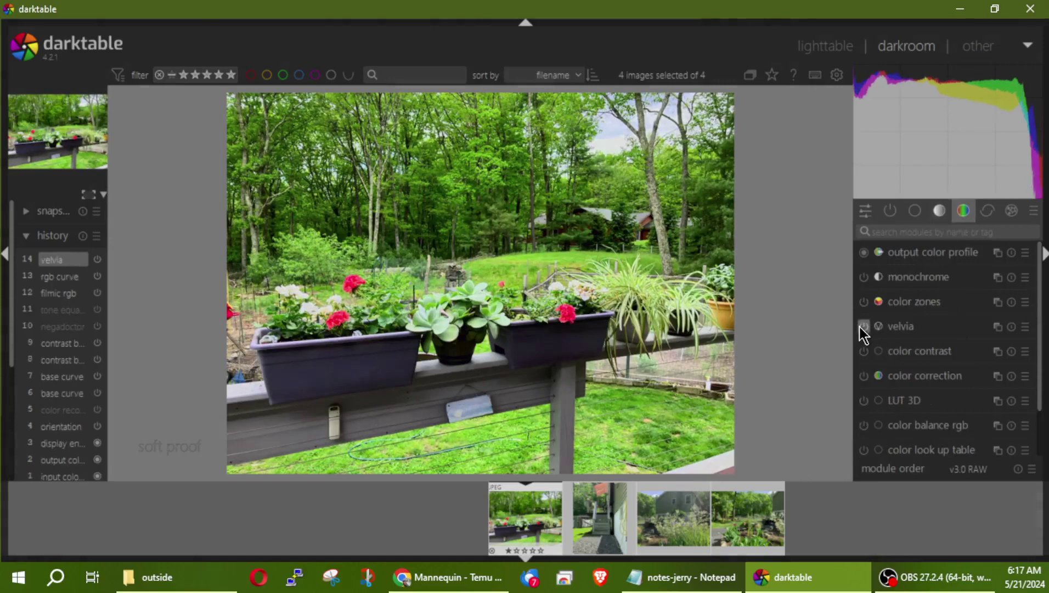
click(911, 326)
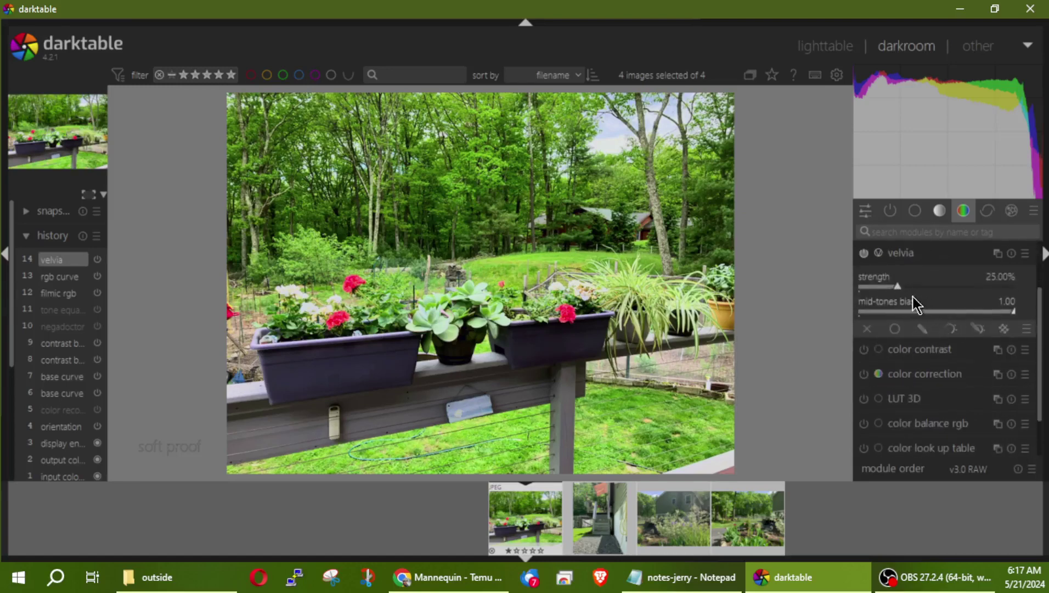
click(914, 253)
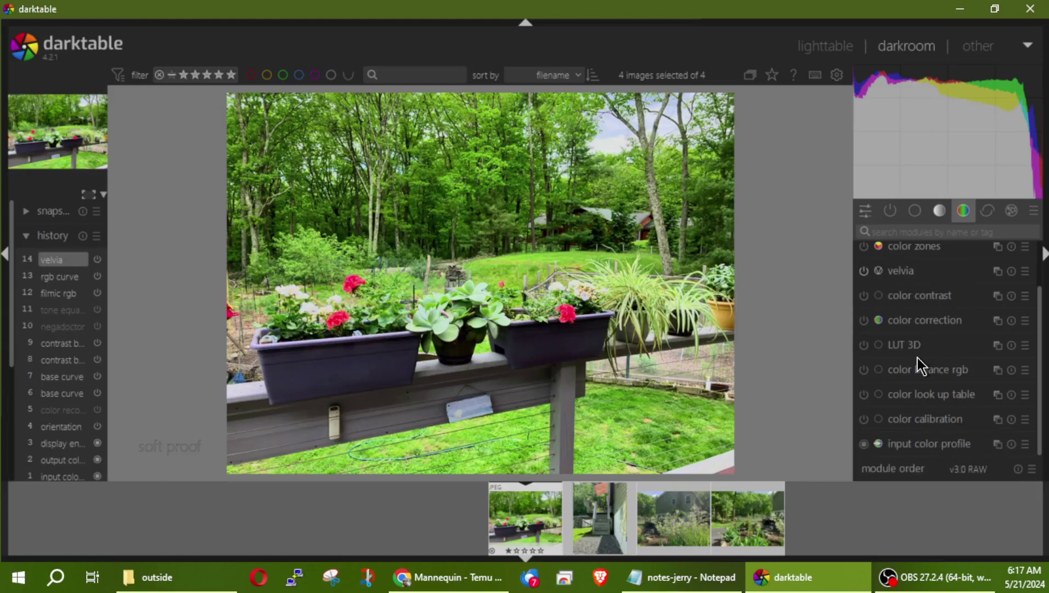
click(987, 212)
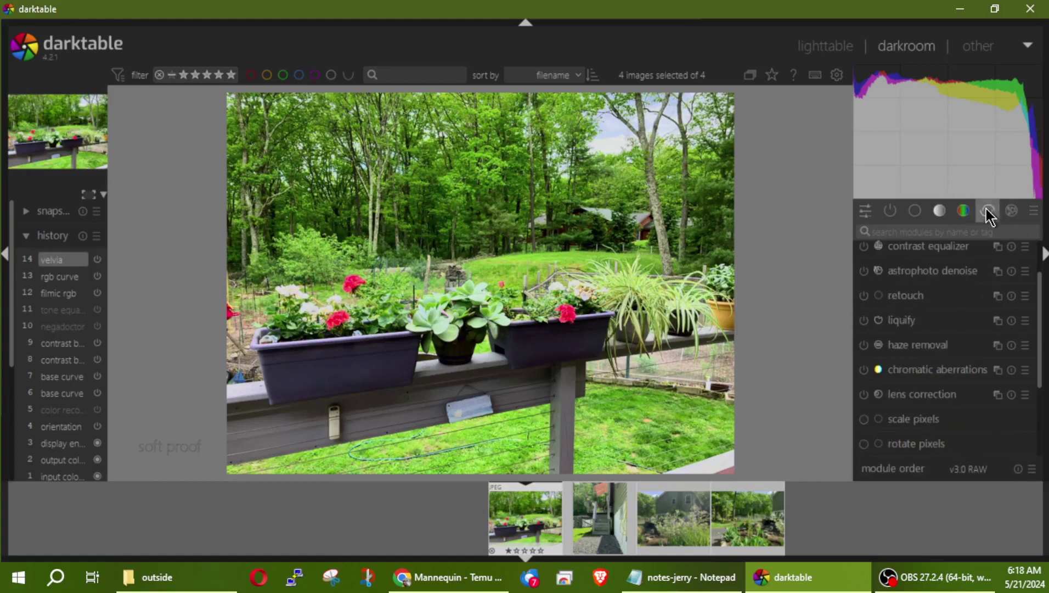
Step: Enable astrophoto denoise and haze removal in the correction group
click(864, 272)
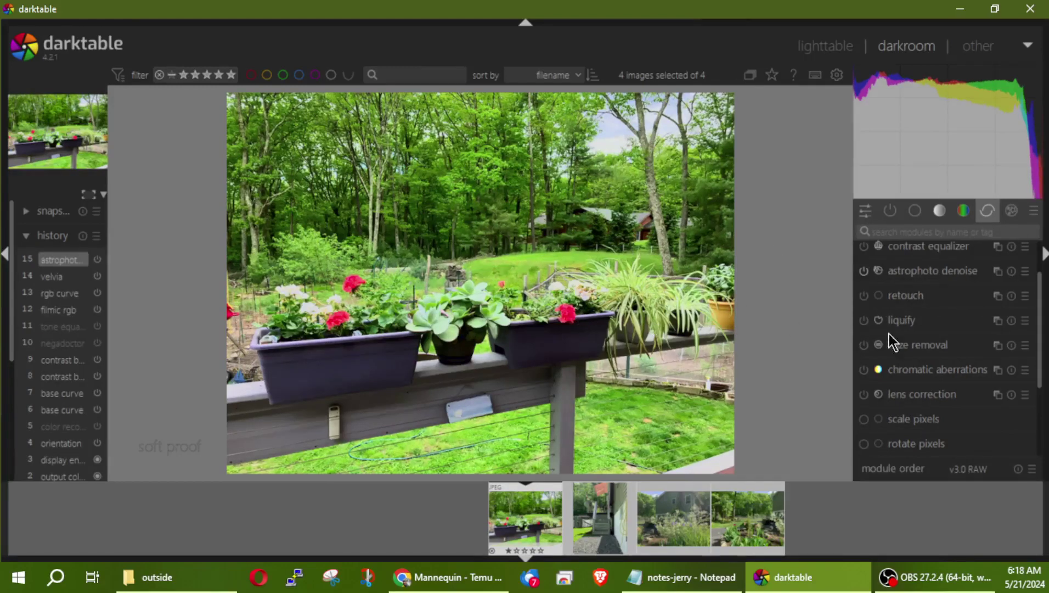
click(865, 346)
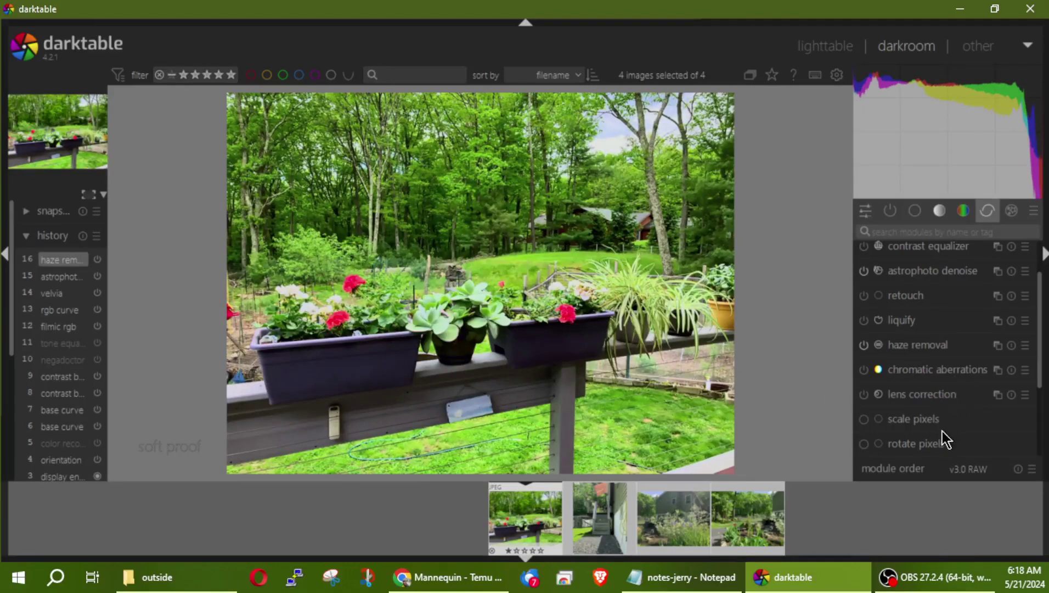
Step: Enable the vignetting and soften modules from the effects group on the flower-box photo
click(1011, 213)
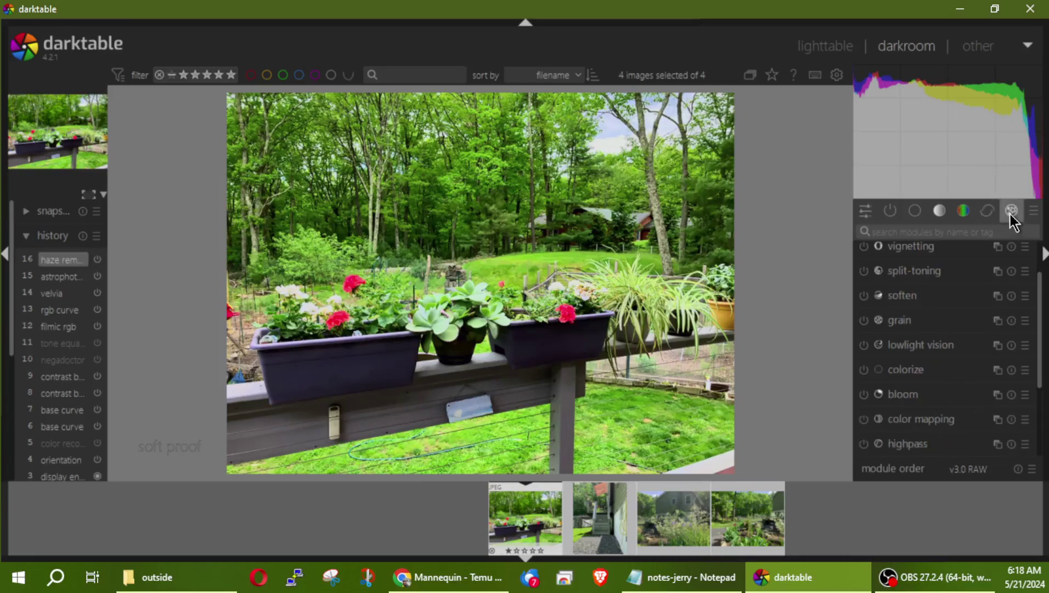
click(865, 248)
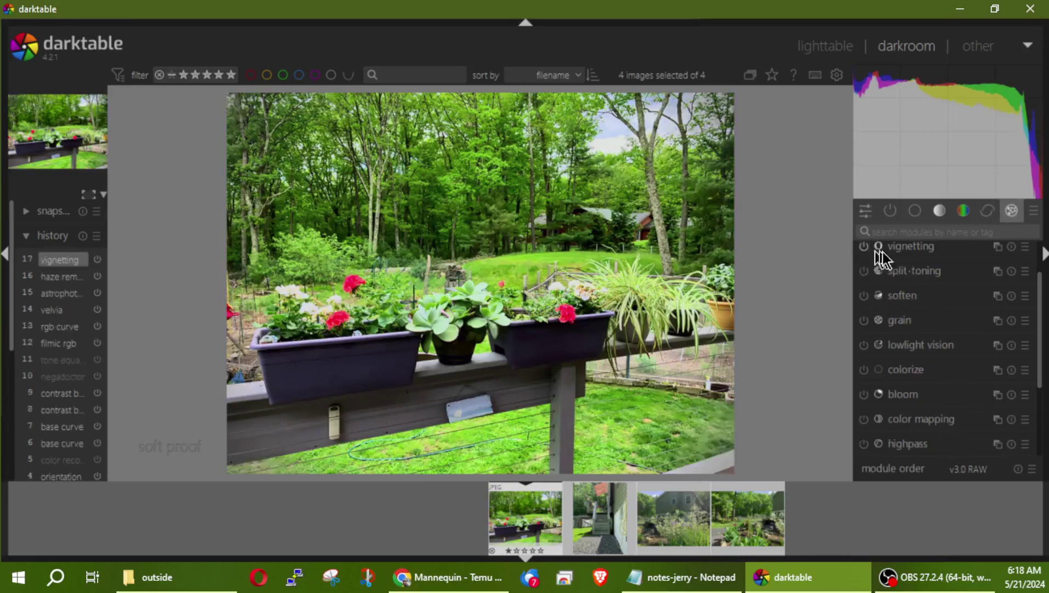
click(922, 252)
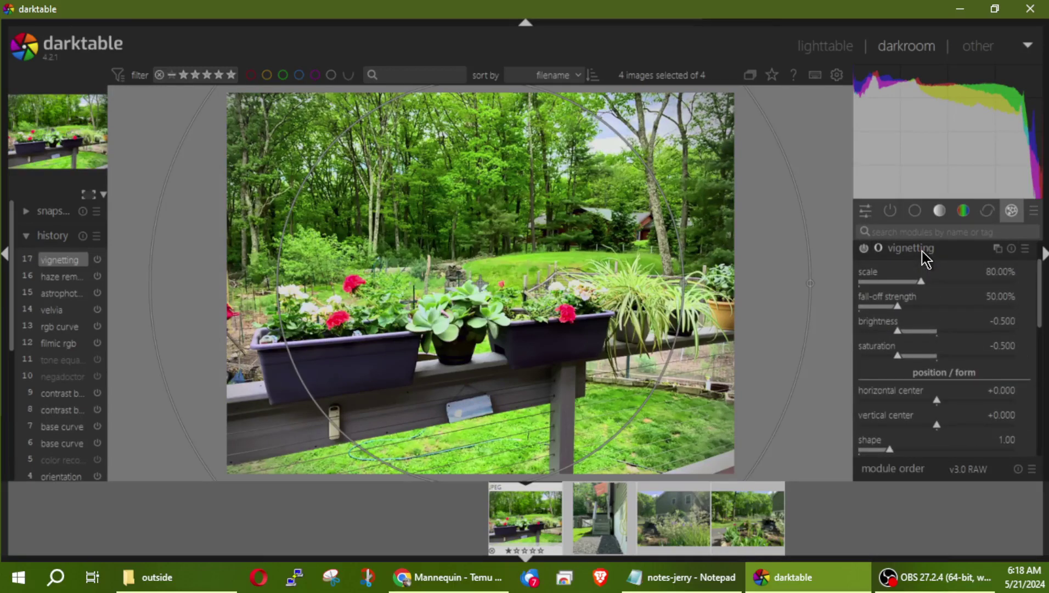
click(922, 251)
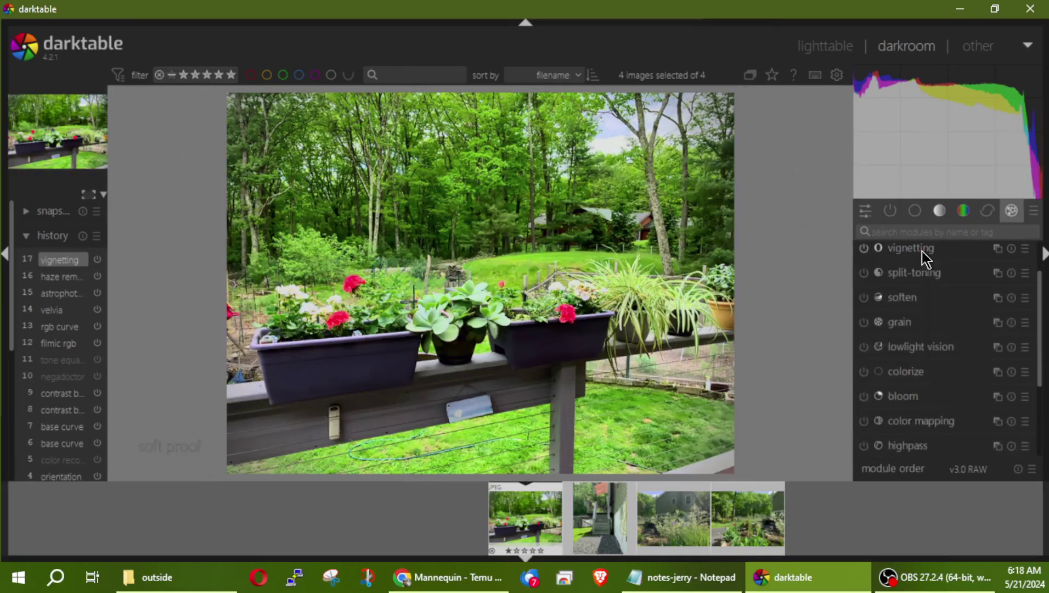
click(864, 298)
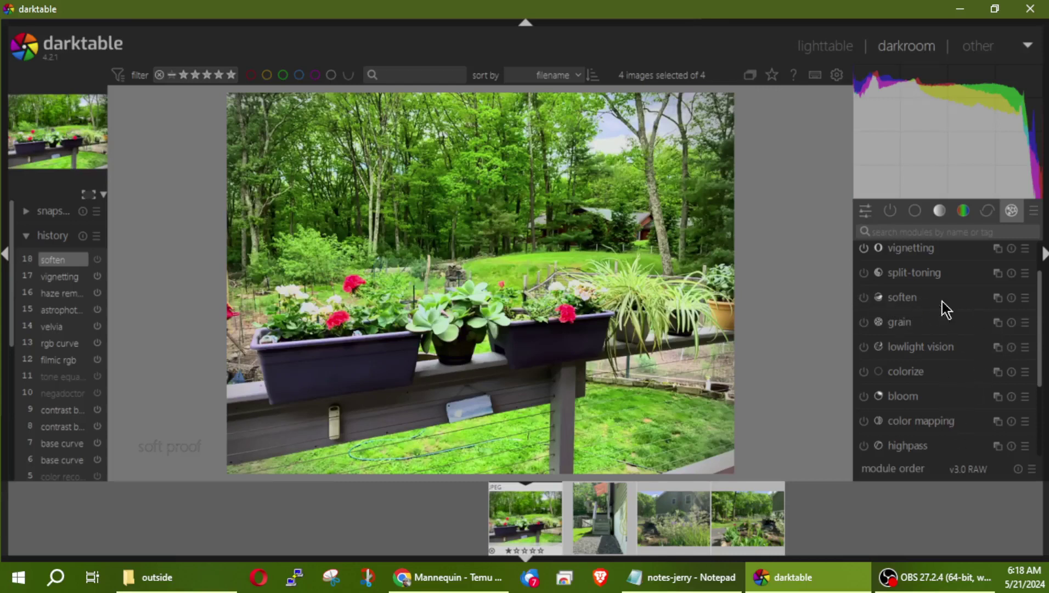
Step: Keep the 'modules: all' group preset and list only the flower-box photo's active modules
click(1034, 212)
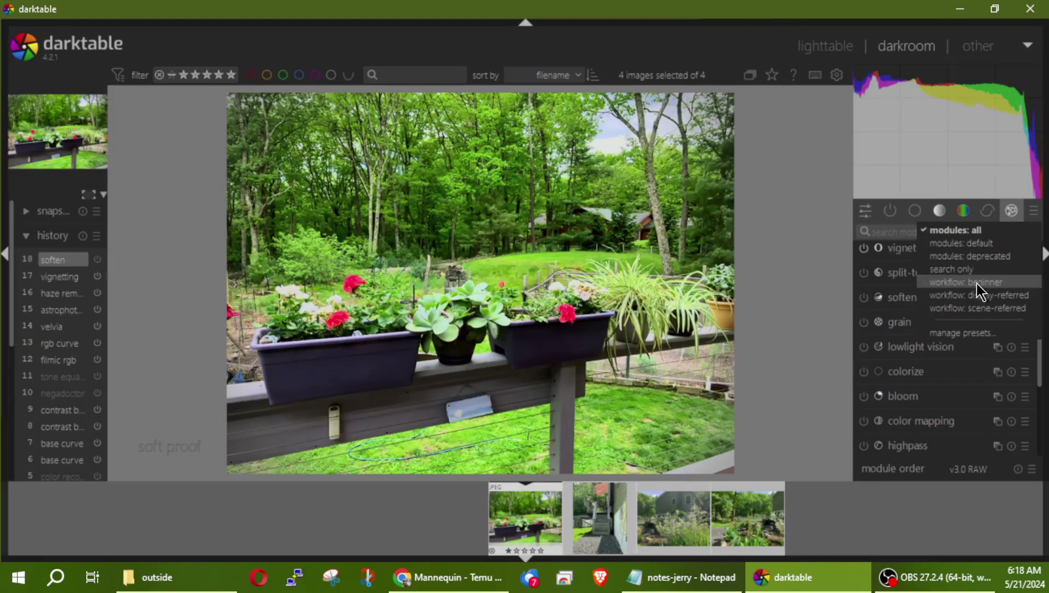
click(975, 237)
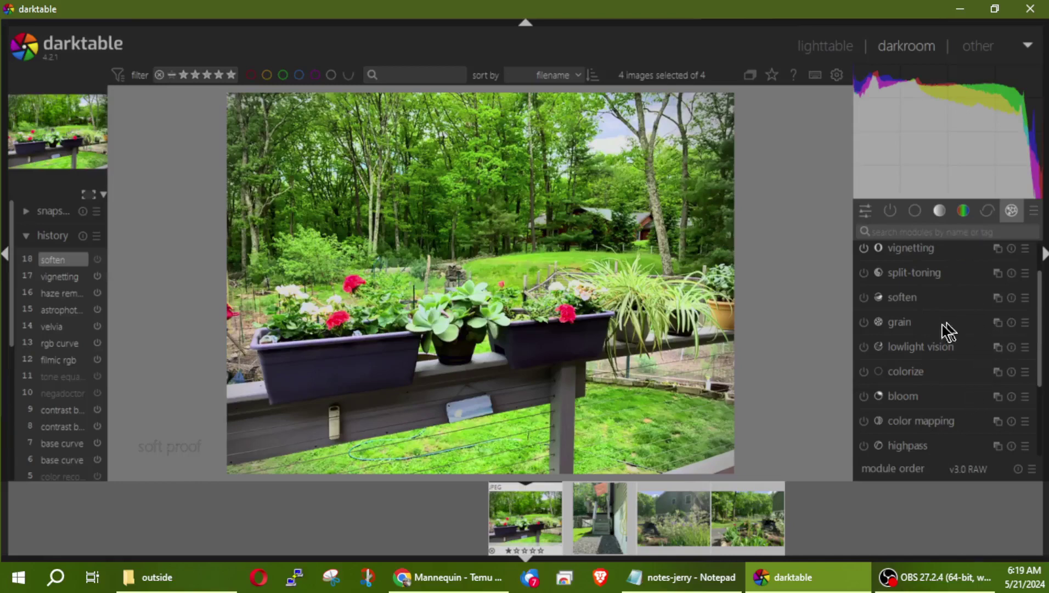
click(890, 211)
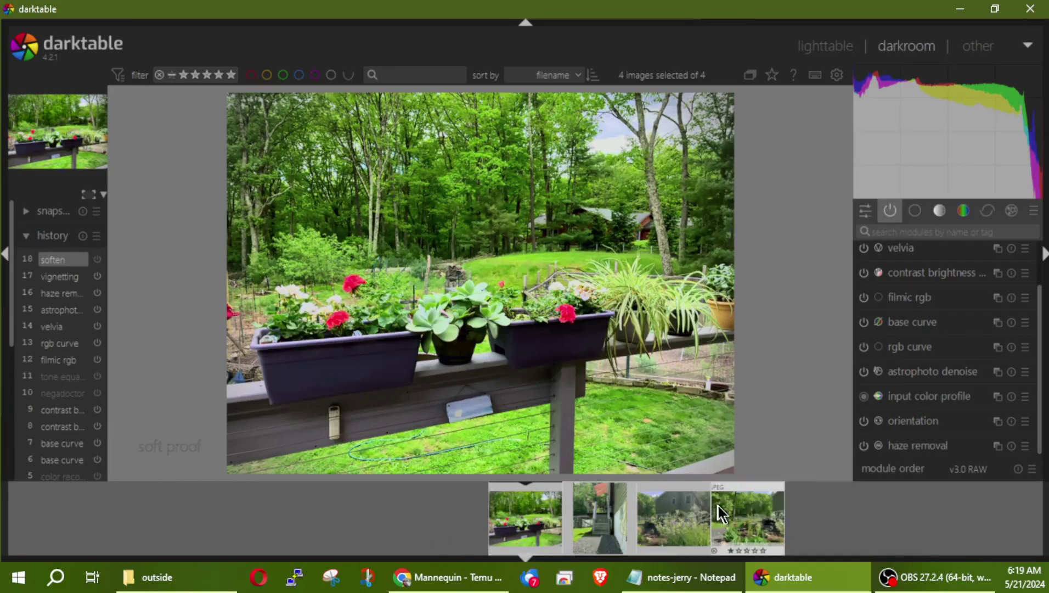
Step: Paste the flower-box photo's copied history onto the garden-bed photo with Ctrl+V
click(749, 509)
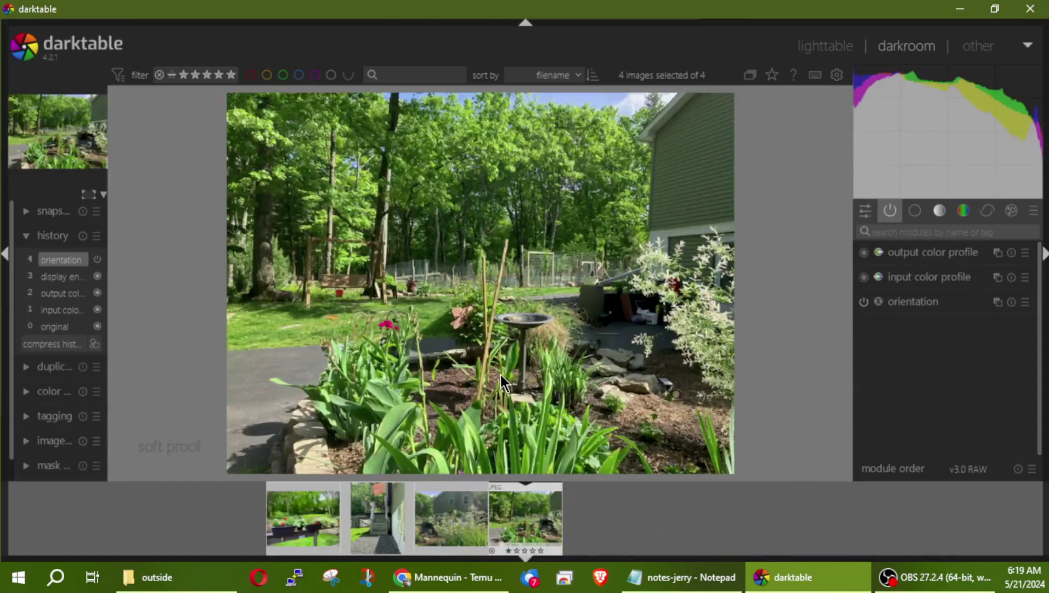
click(316, 511)
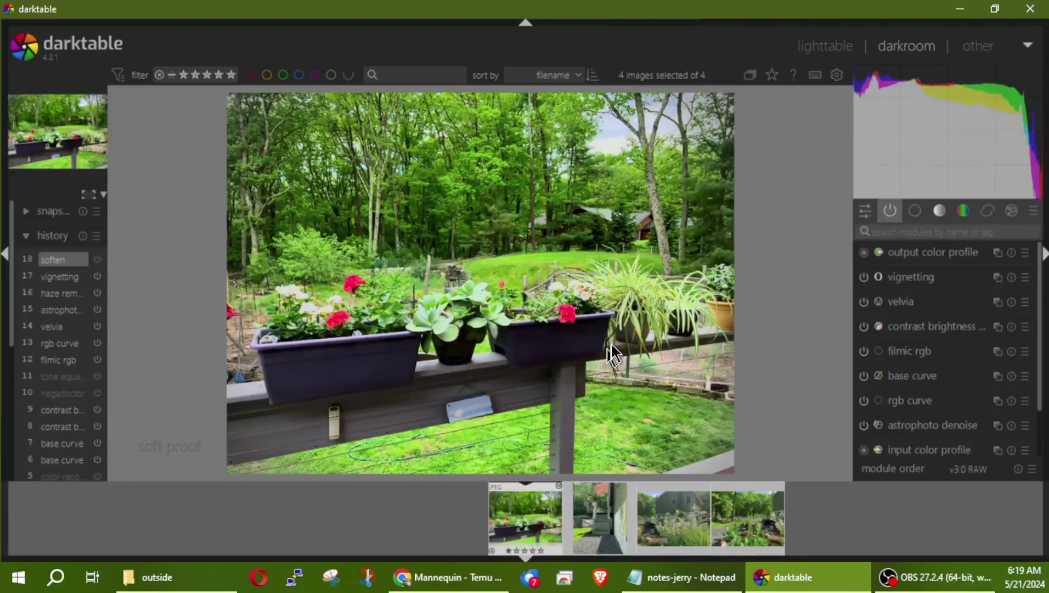
click(738, 518)
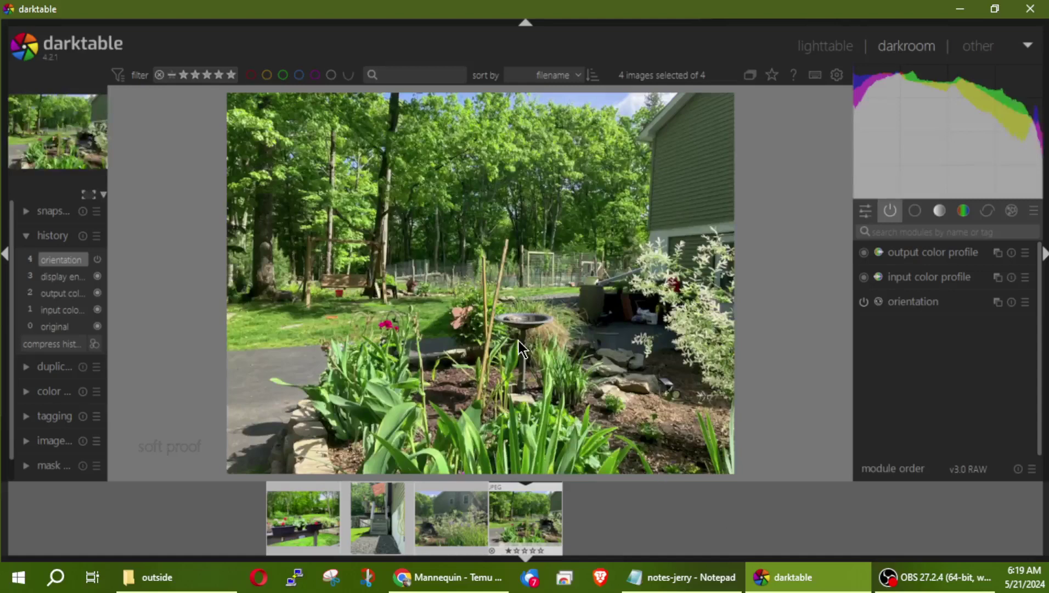
key(ctrl+v)
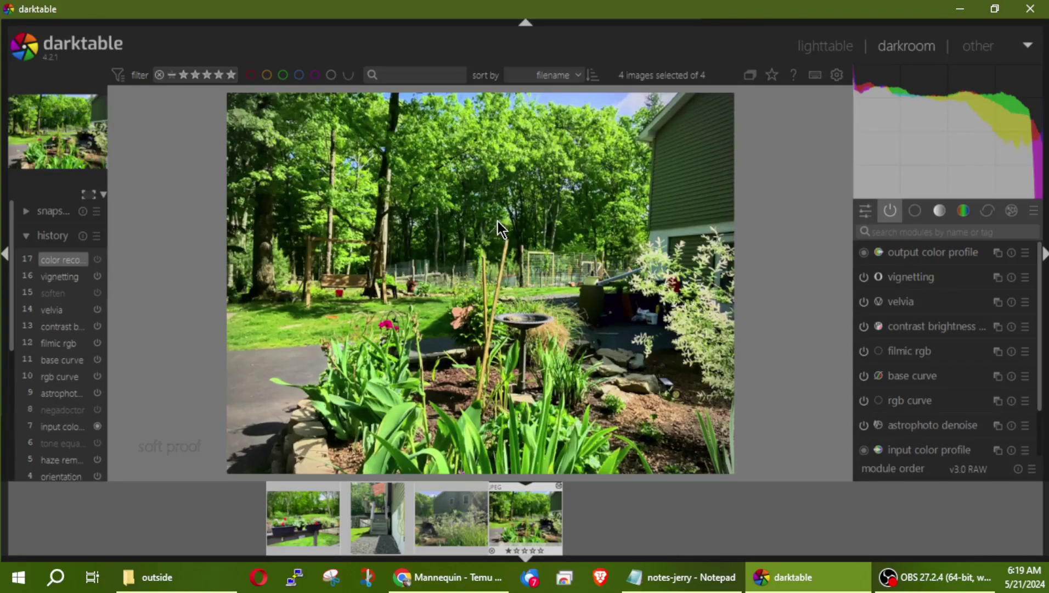
Step: Raise brightness to about +0.11 in contrast brightness saturation and re-toggle velvia
click(933, 325)
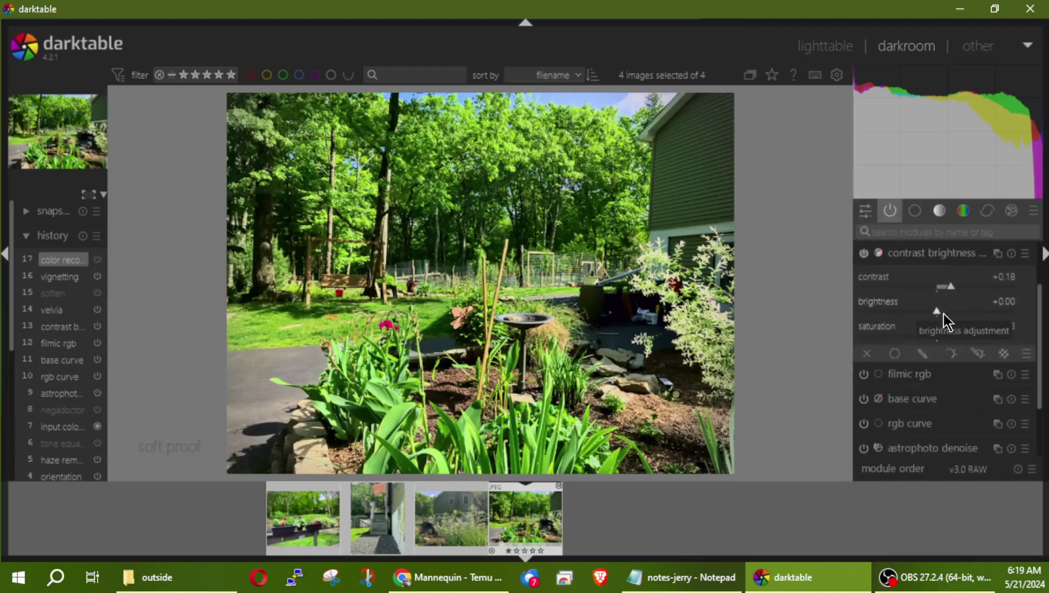
drag(938, 310, 946, 310)
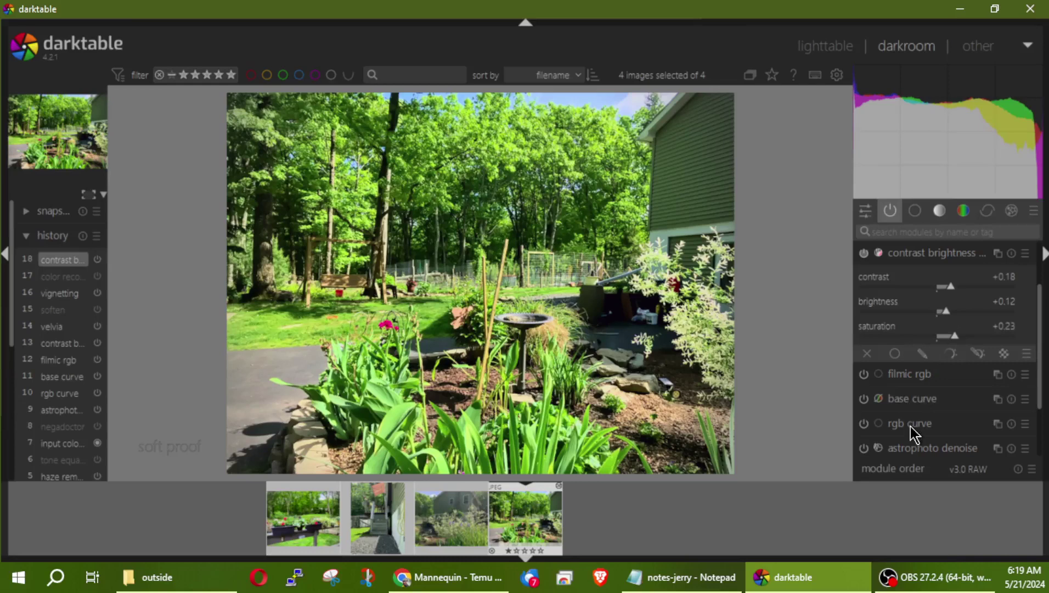
click(912, 251)
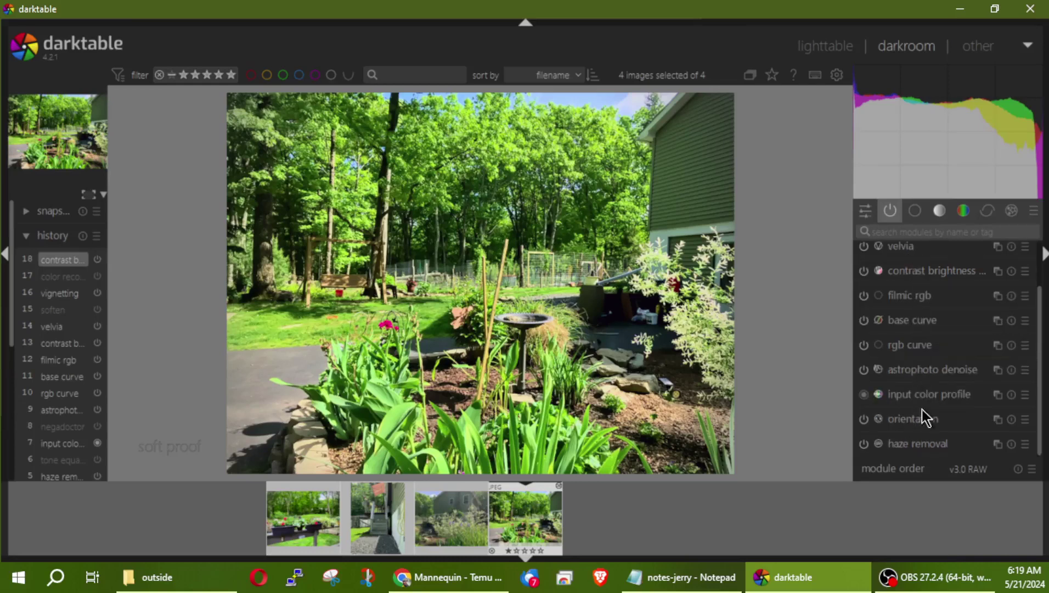
click(899, 247)
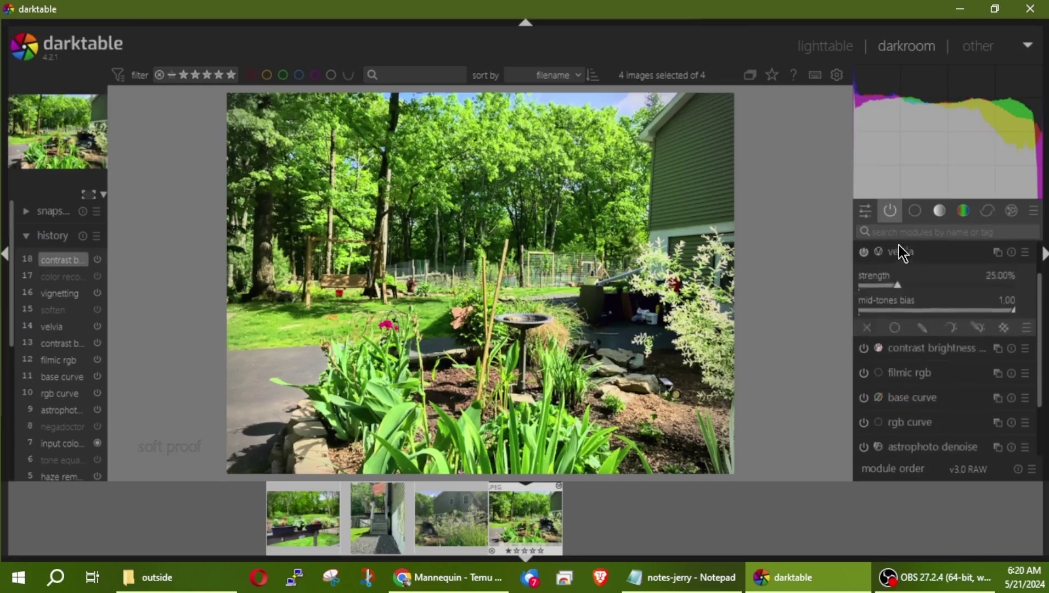
click(864, 253)
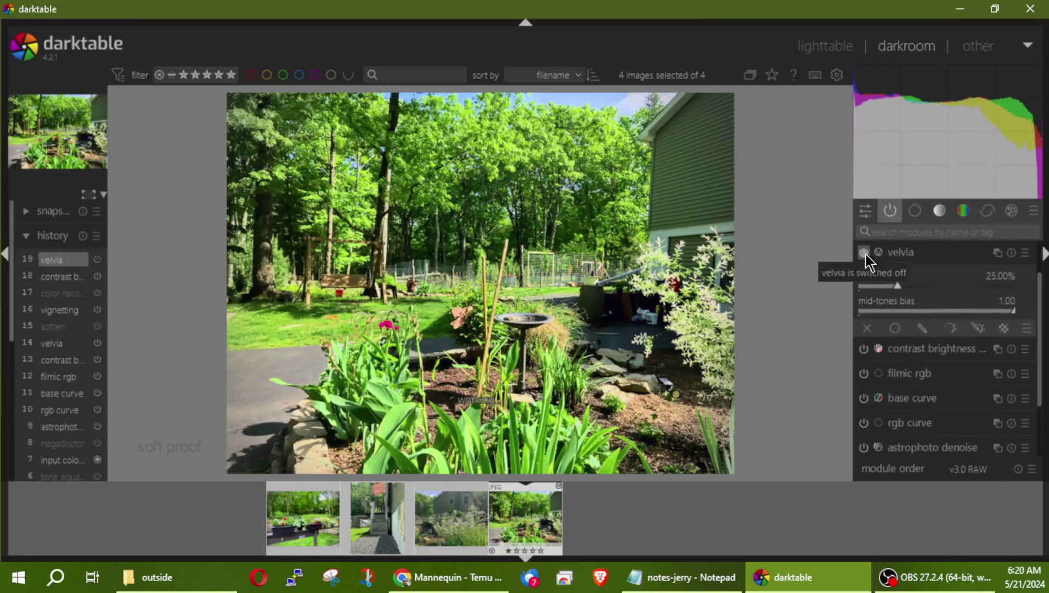
click(921, 253)
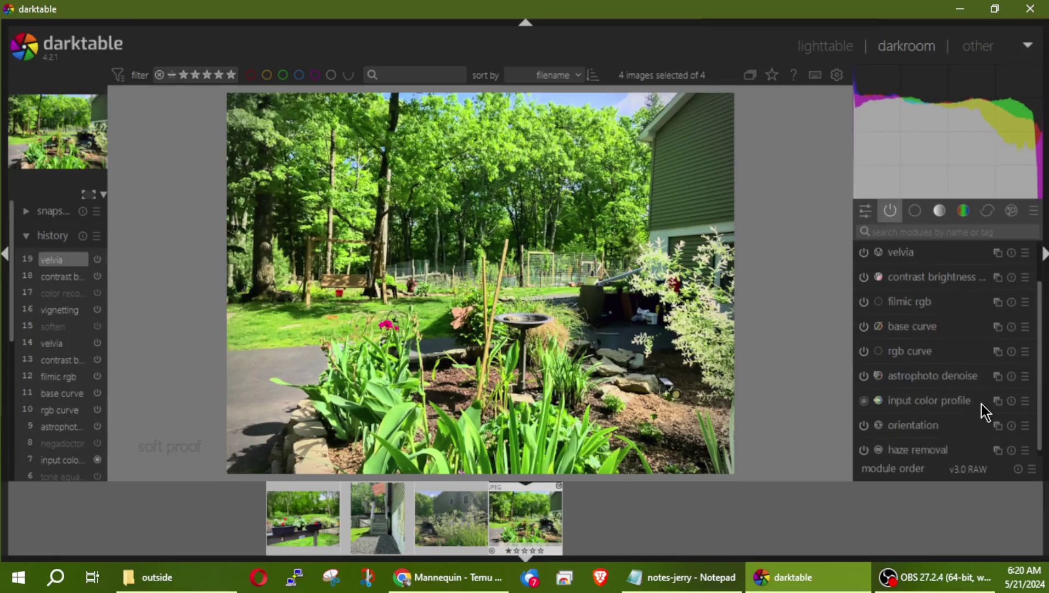
Step: Make the vignette's inner ellipse narrower, comparing the effect off and on
click(1012, 210)
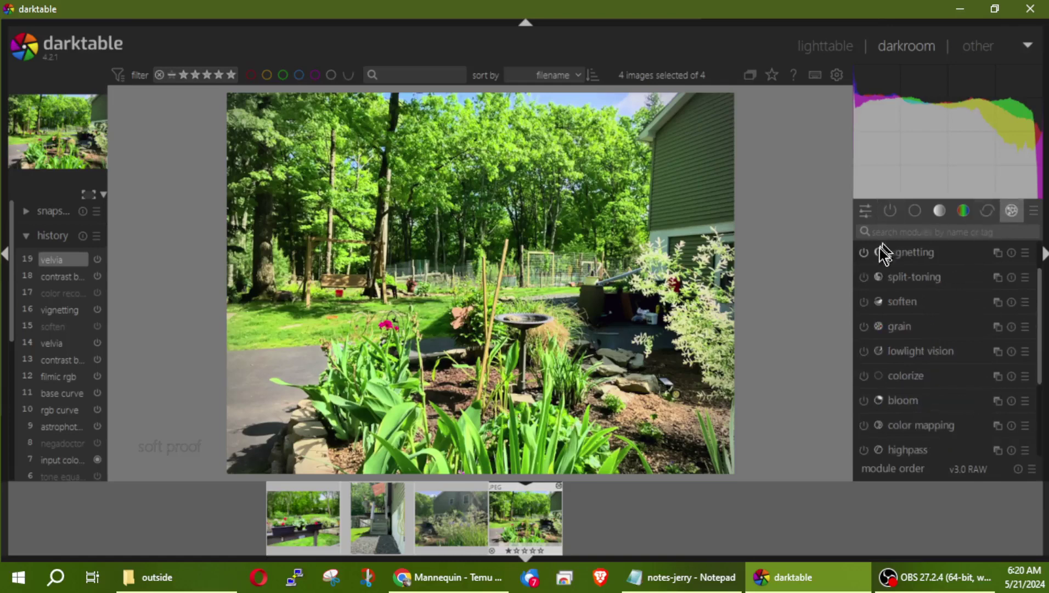
click(900, 255)
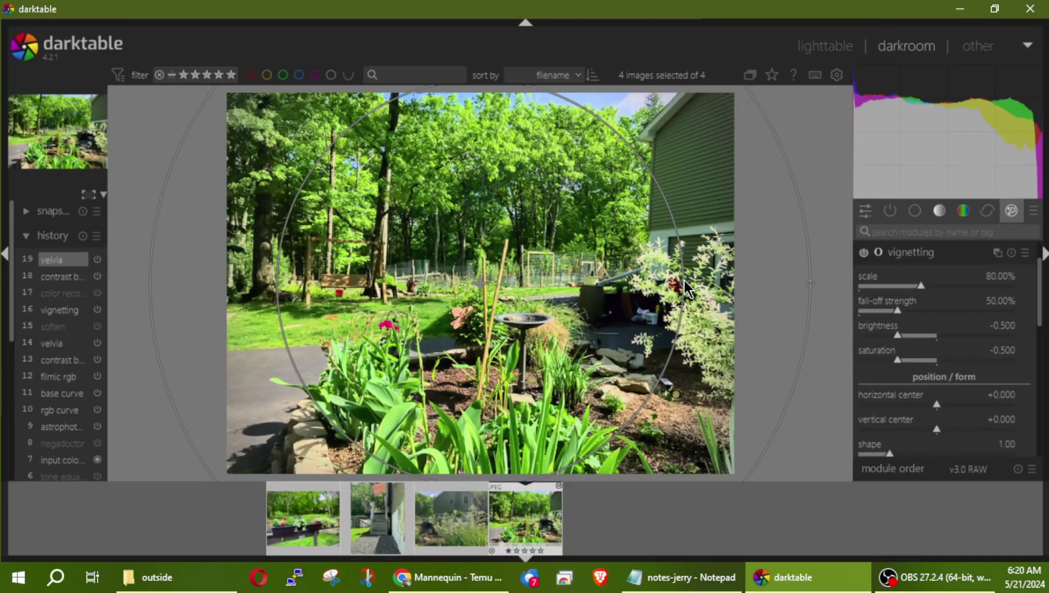
drag(682, 283, 675, 313)
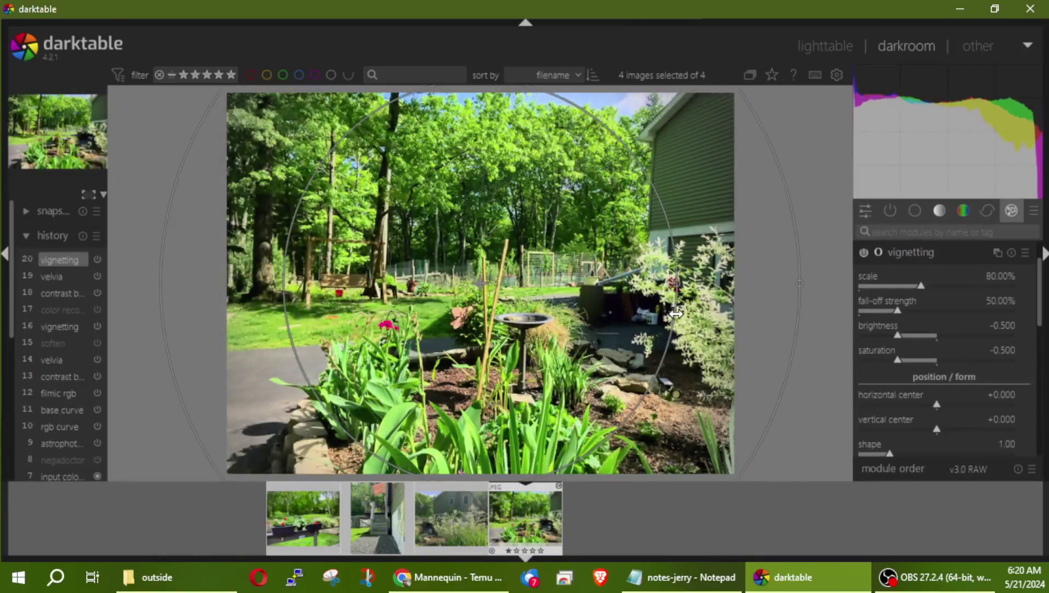
click(864, 253)
click(864, 253)
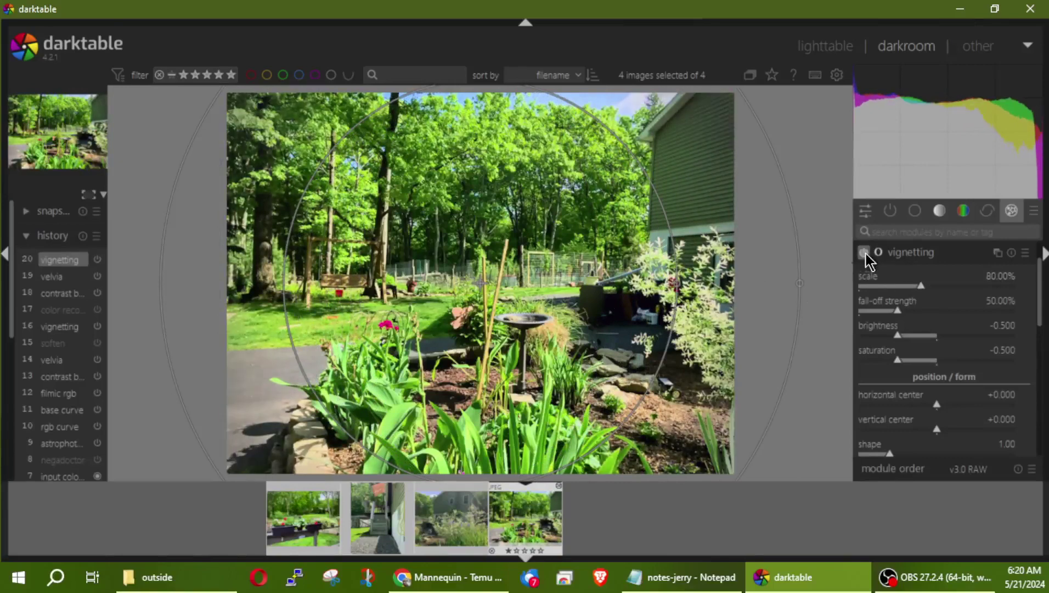
click(931, 256)
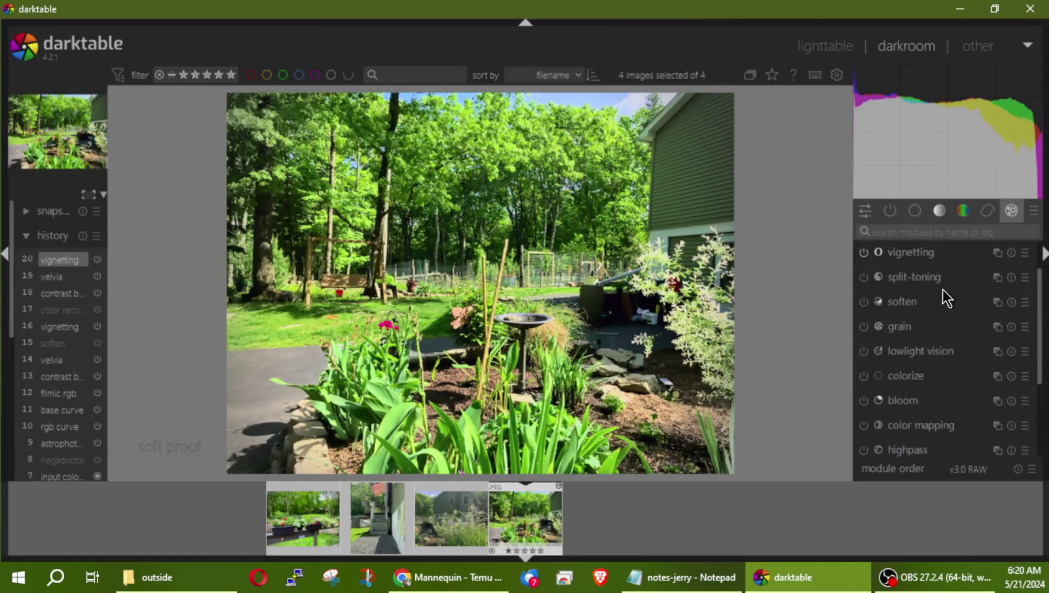
Step: Raise haze removal strength from +0.20 to about +0.41 on the garden-bed photo
click(890, 211)
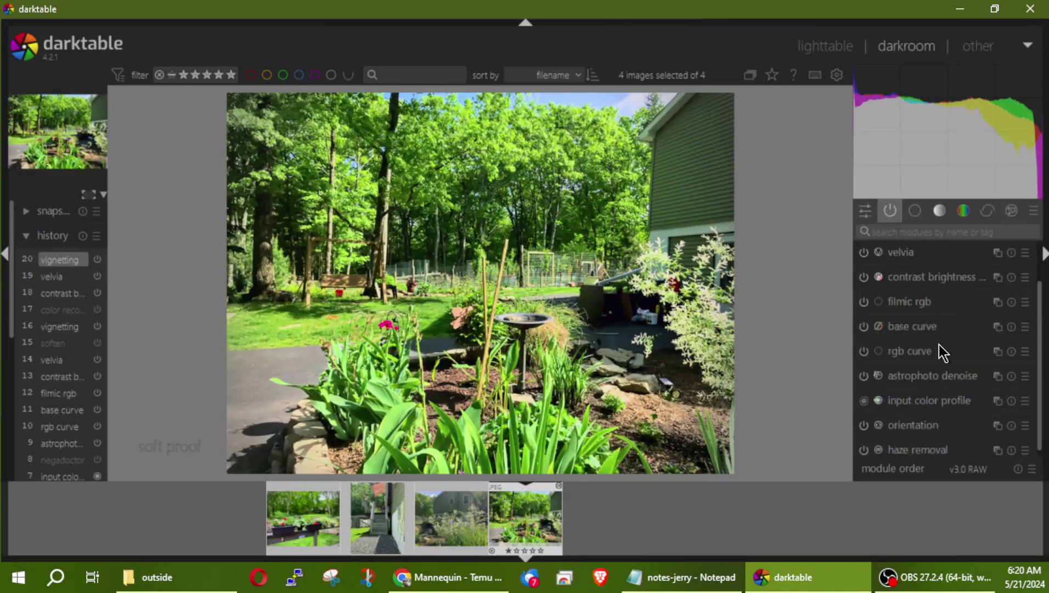
click(903, 454)
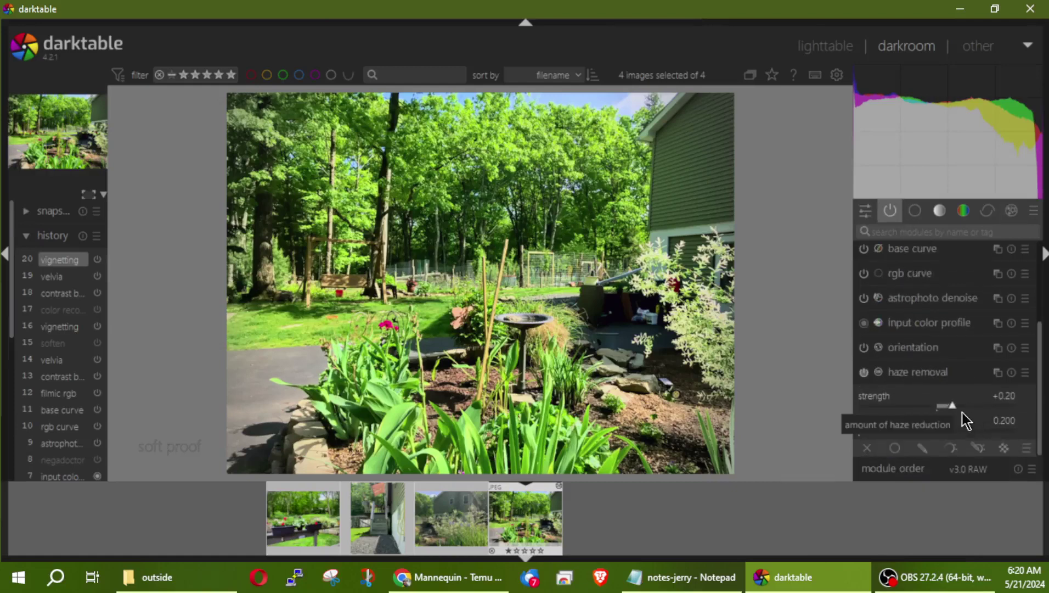
drag(956, 406, 969, 400)
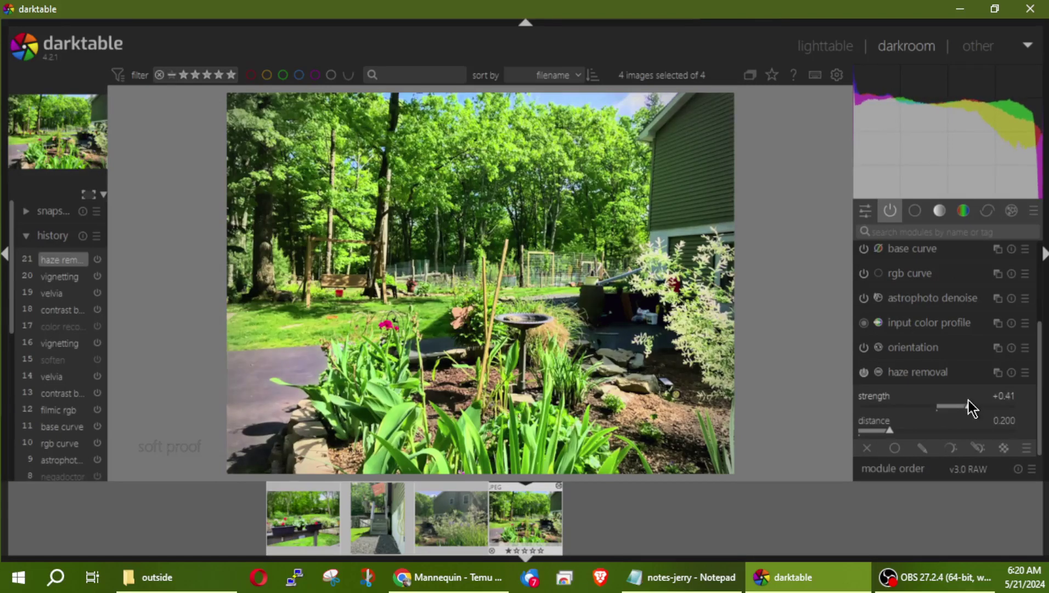
click(902, 373)
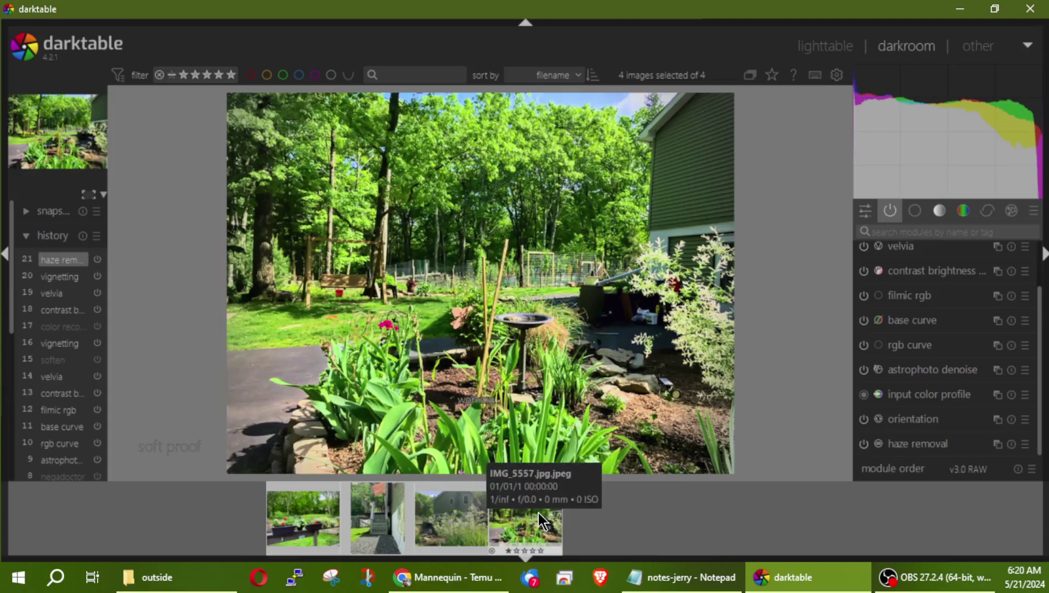
Step: Paste the copied history onto the house photo and switch off its filmic rgb
click(460, 529)
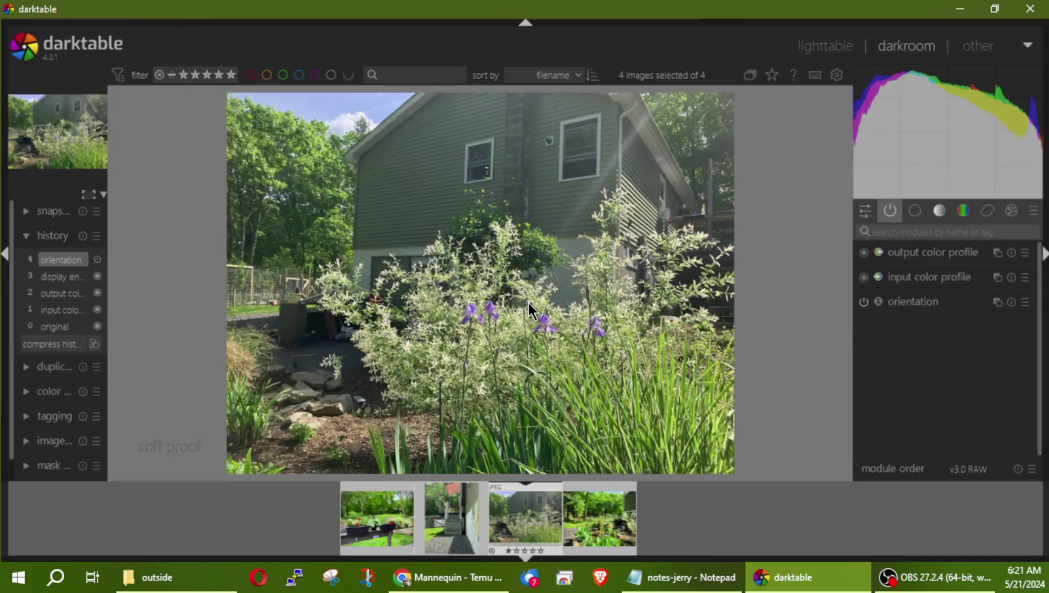
key(ctrl+v)
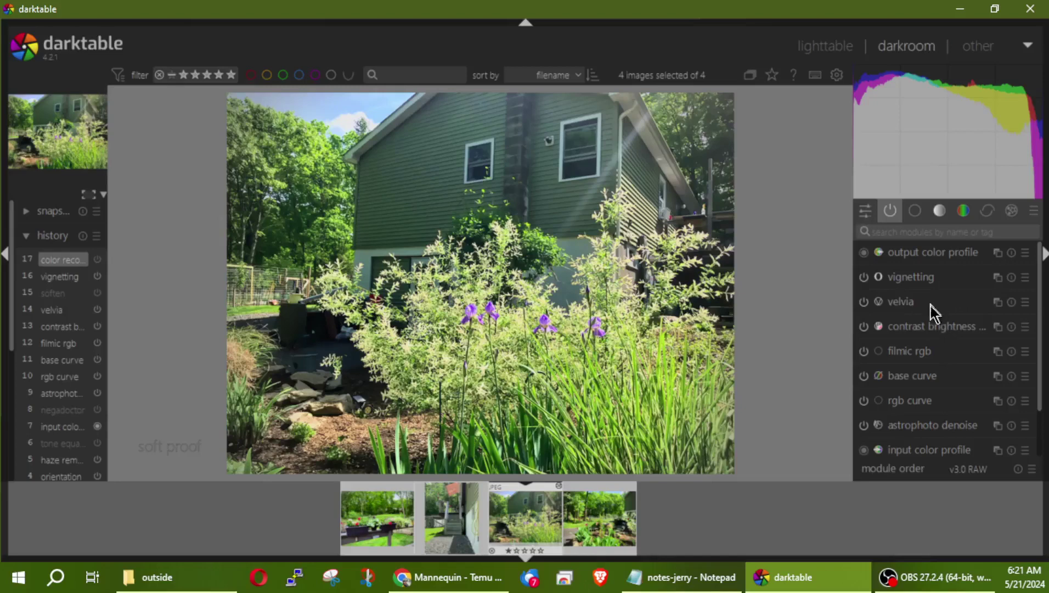
click(864, 352)
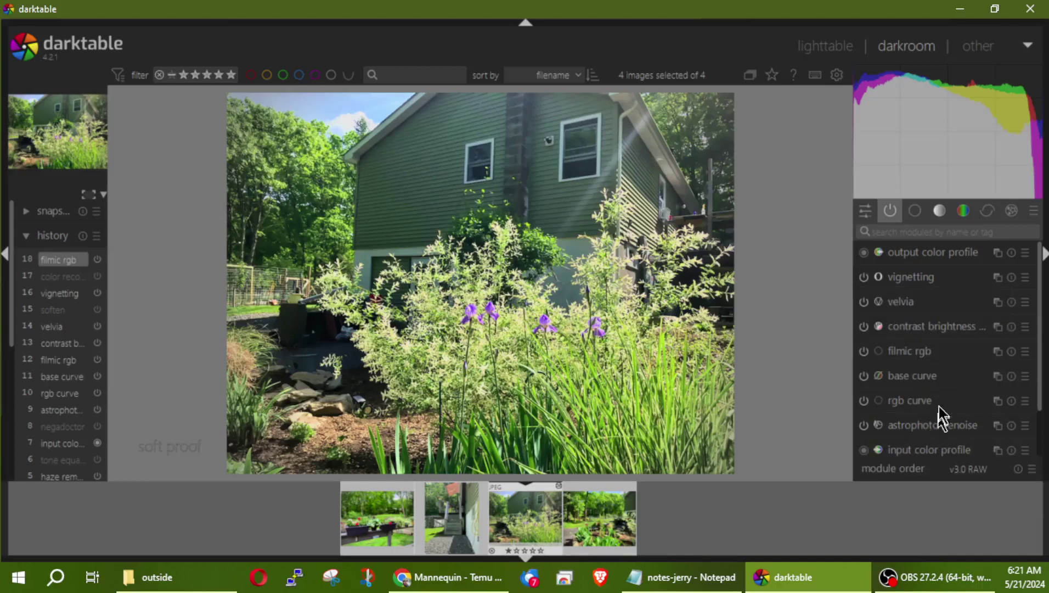
click(908, 230)
Step: Search 'denoise', enable denoise (profiled), and compare surface blur on and off, leaving it off
text(denois)
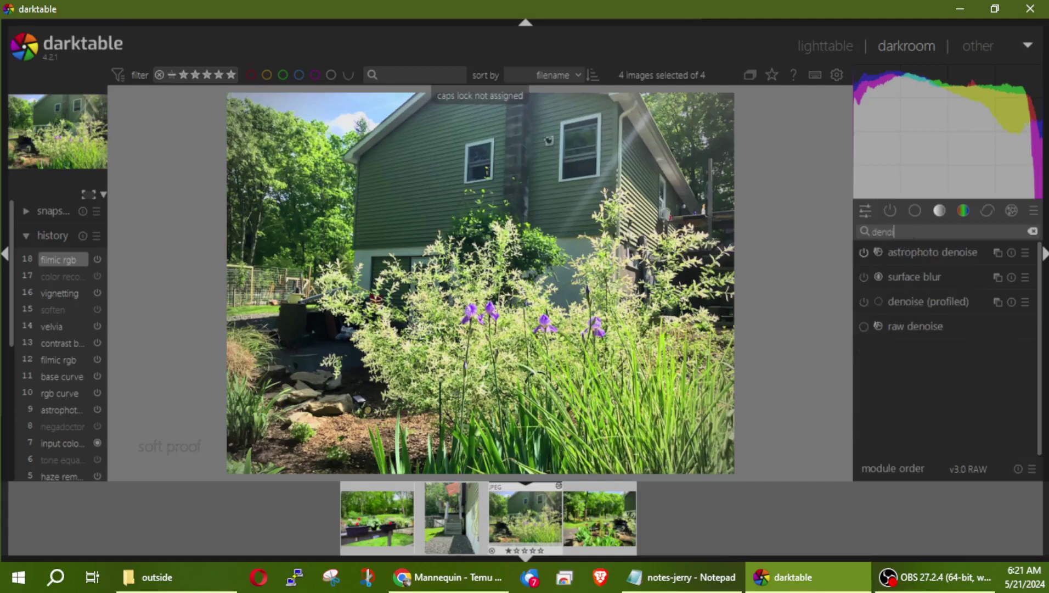
text(e)
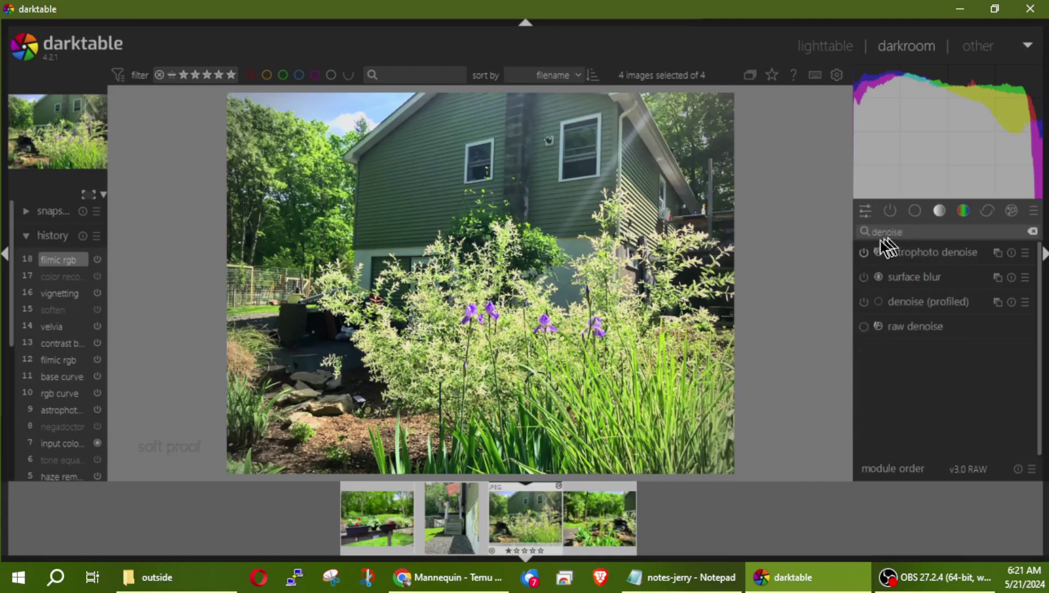
click(864, 302)
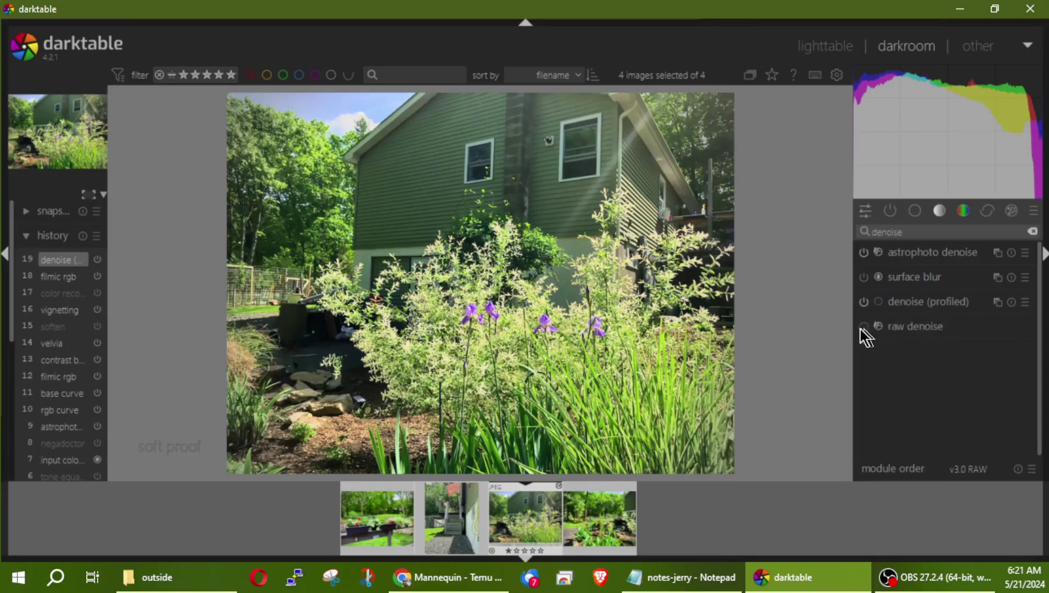
mouse_move(906, 329)
click(865, 277)
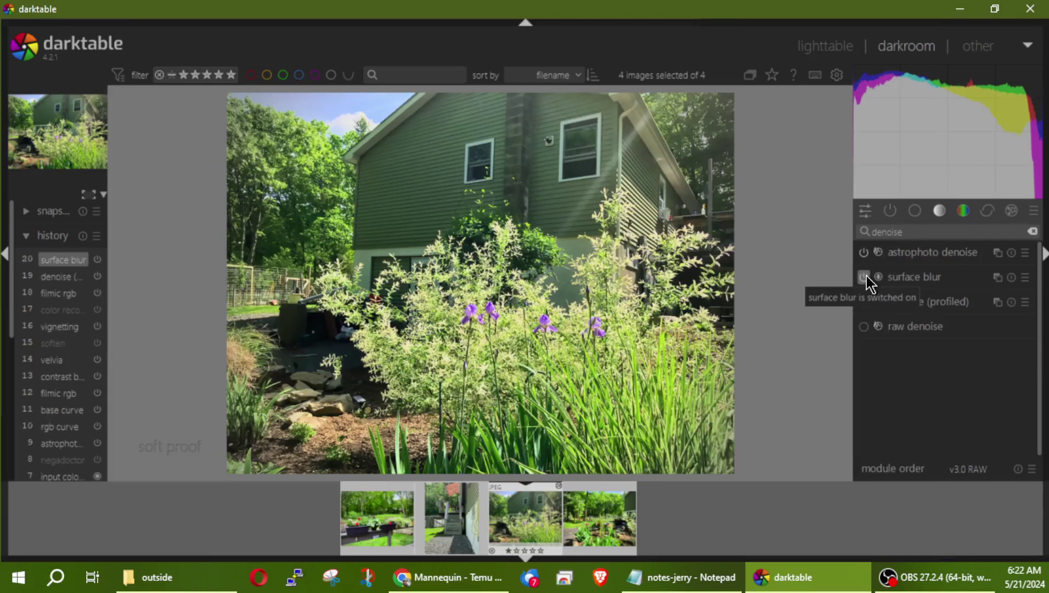
click(866, 277)
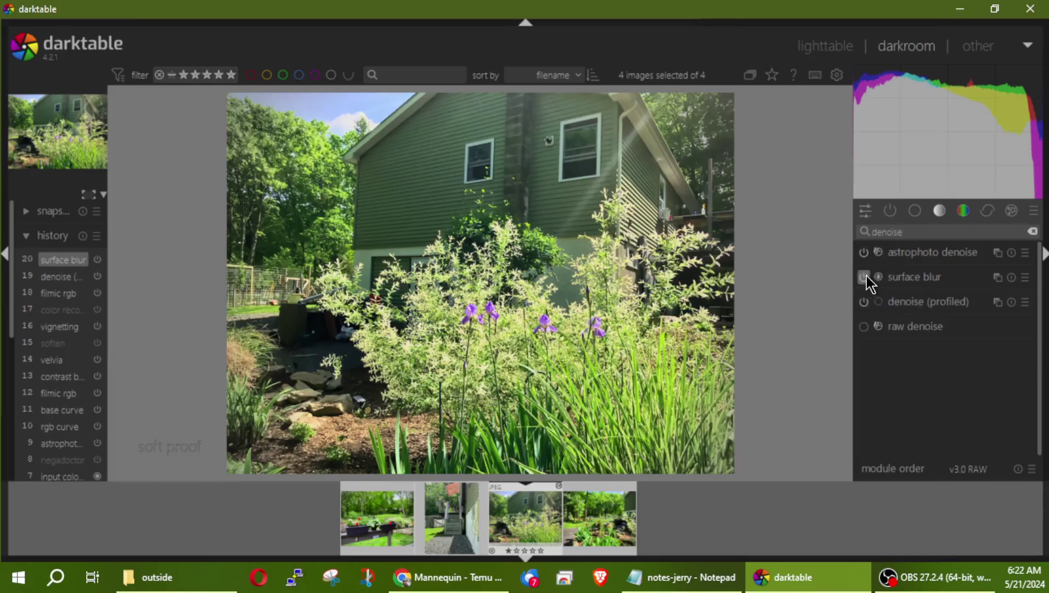
click(866, 277)
click(866, 277)
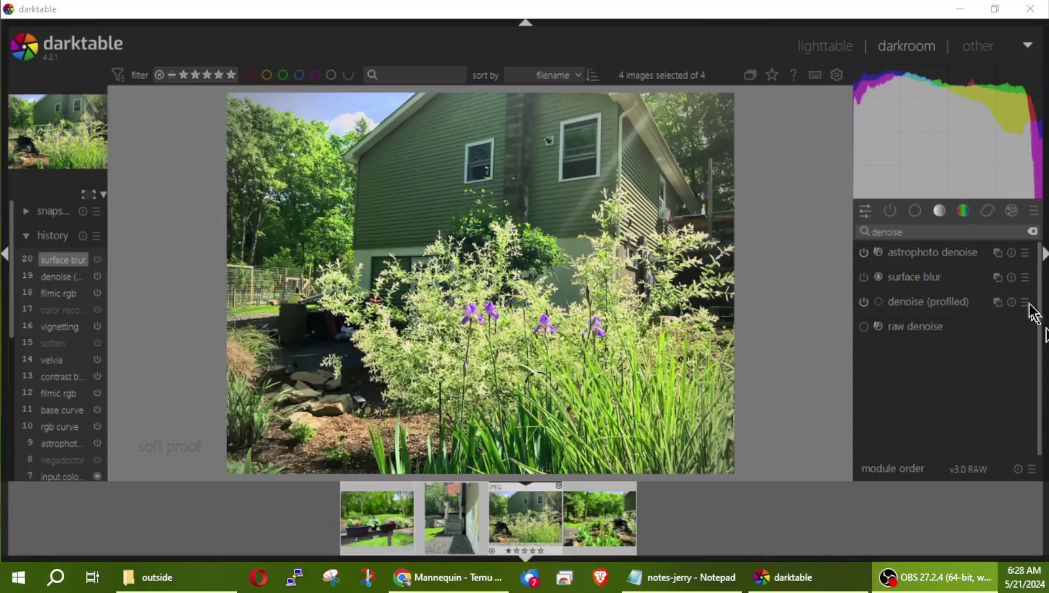
Step: Enable color contrast with green-magenta 2.07 and blue-yellow 1.42
click(964, 211)
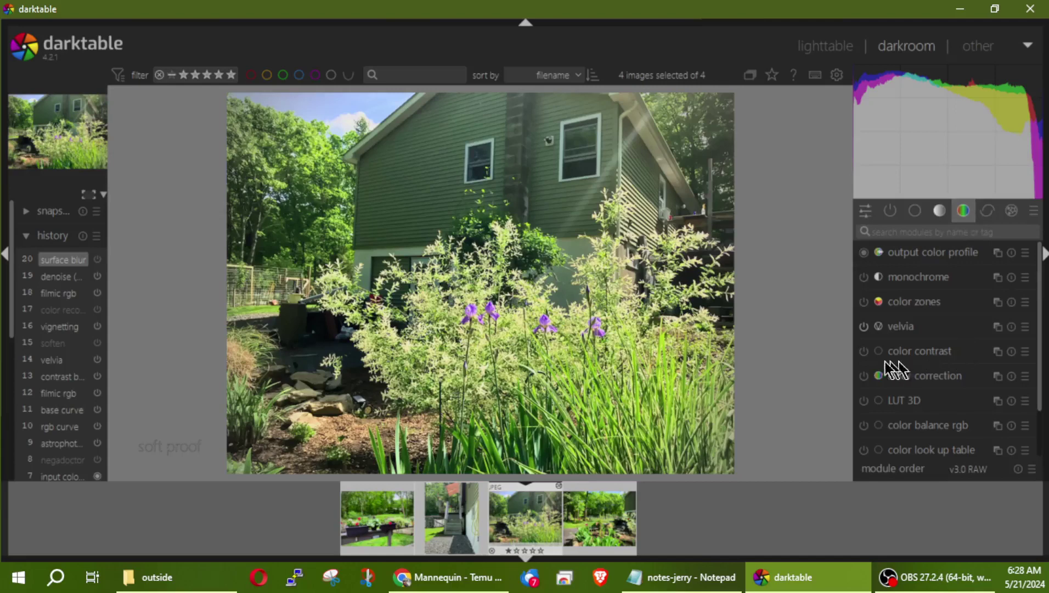
click(864, 351)
click(905, 354)
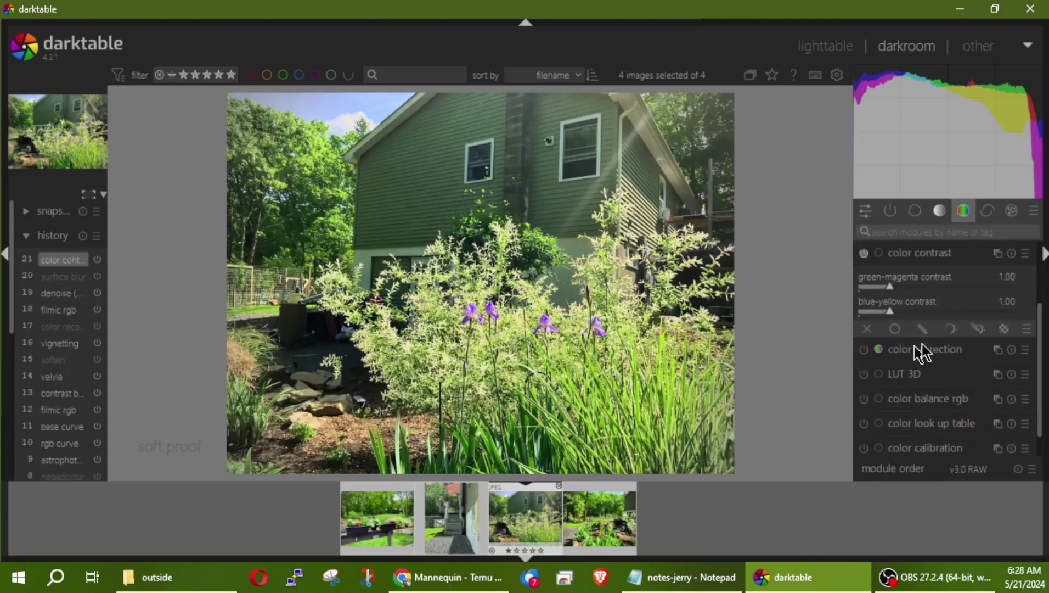
drag(891, 286, 927, 298)
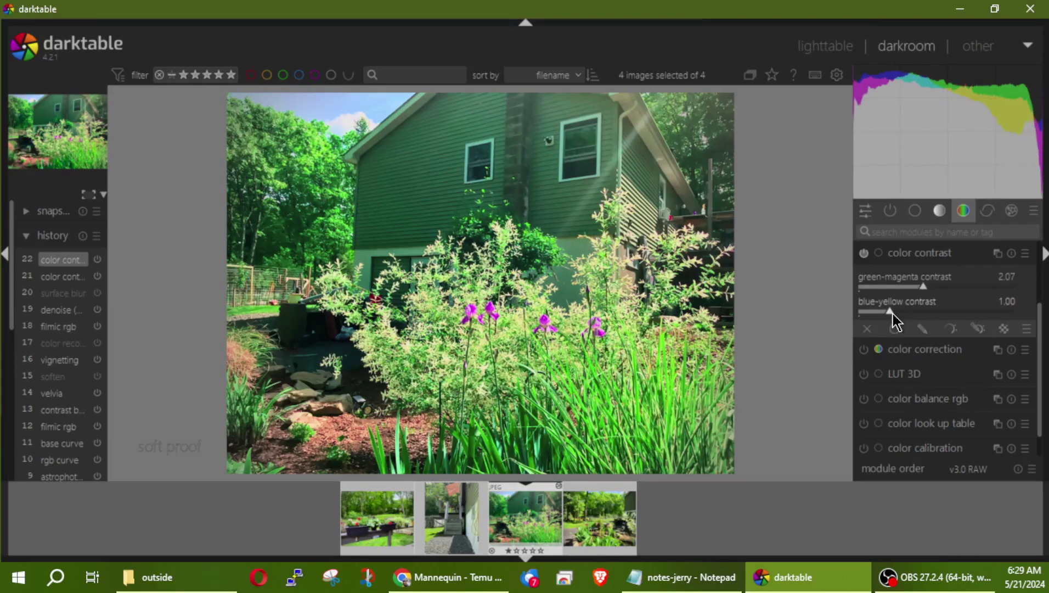
drag(890, 311, 904, 311)
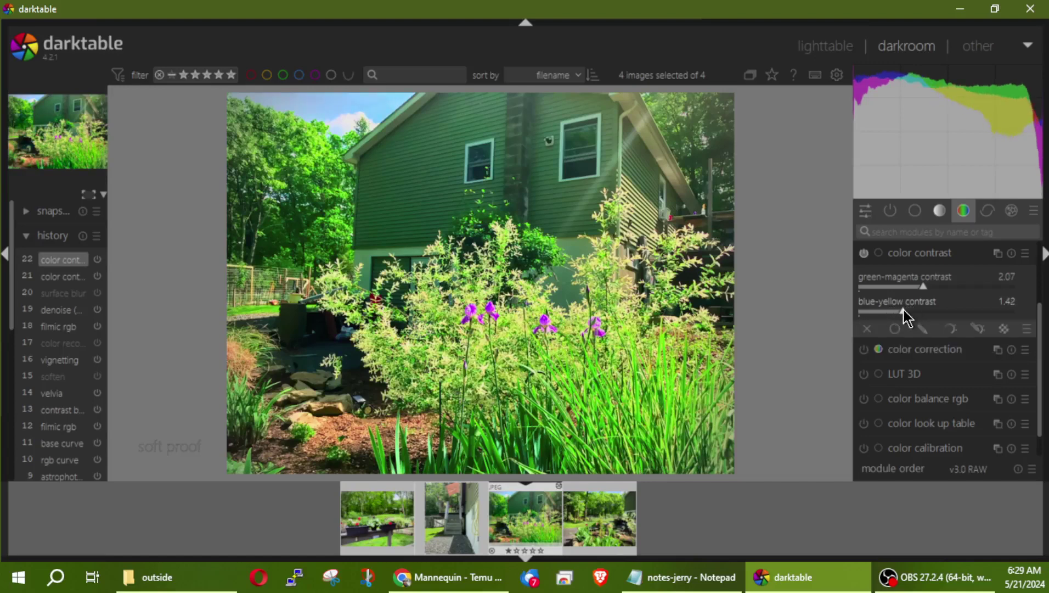
click(922, 255)
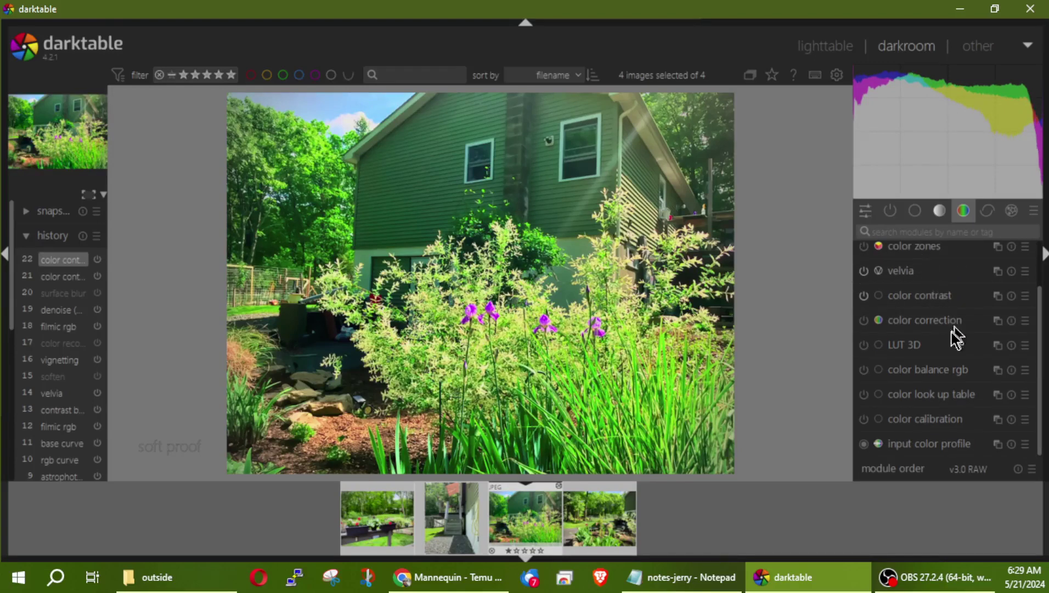
Step: Try LUT 3D and switch it back off, then enable color calibration
click(864, 347)
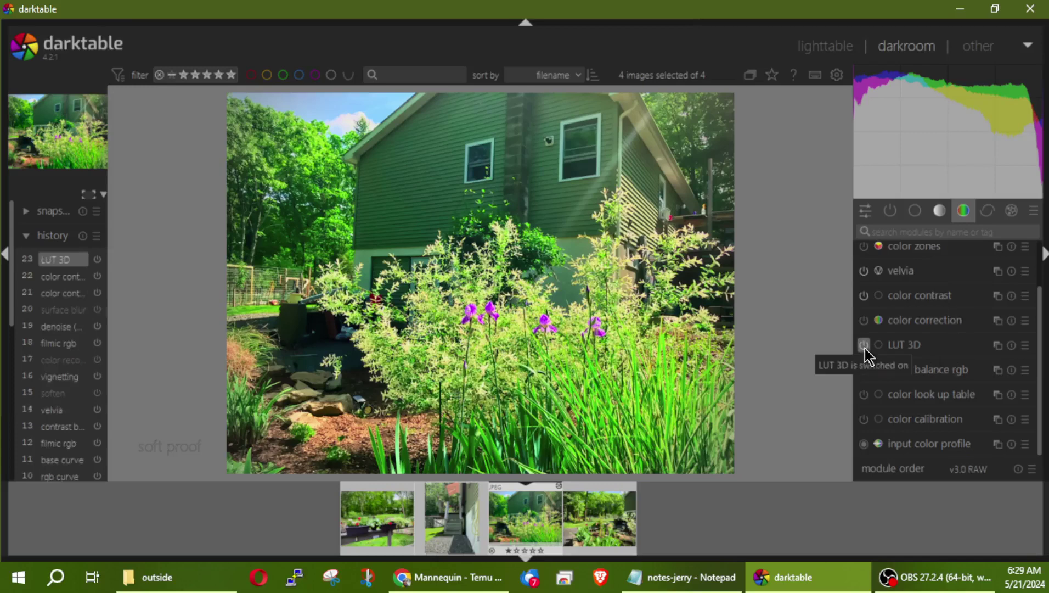
click(865, 346)
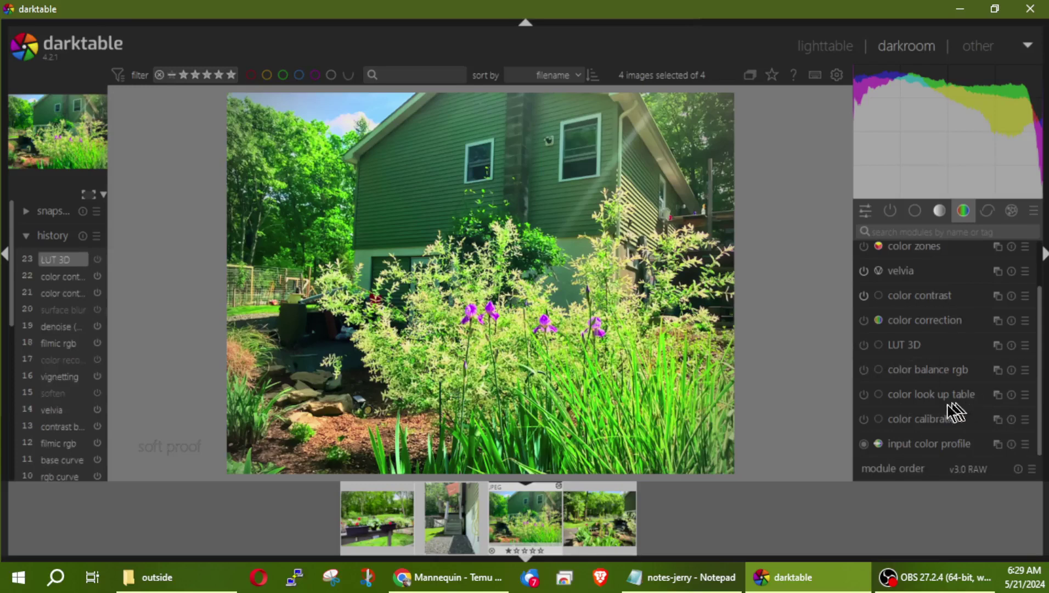
click(863, 420)
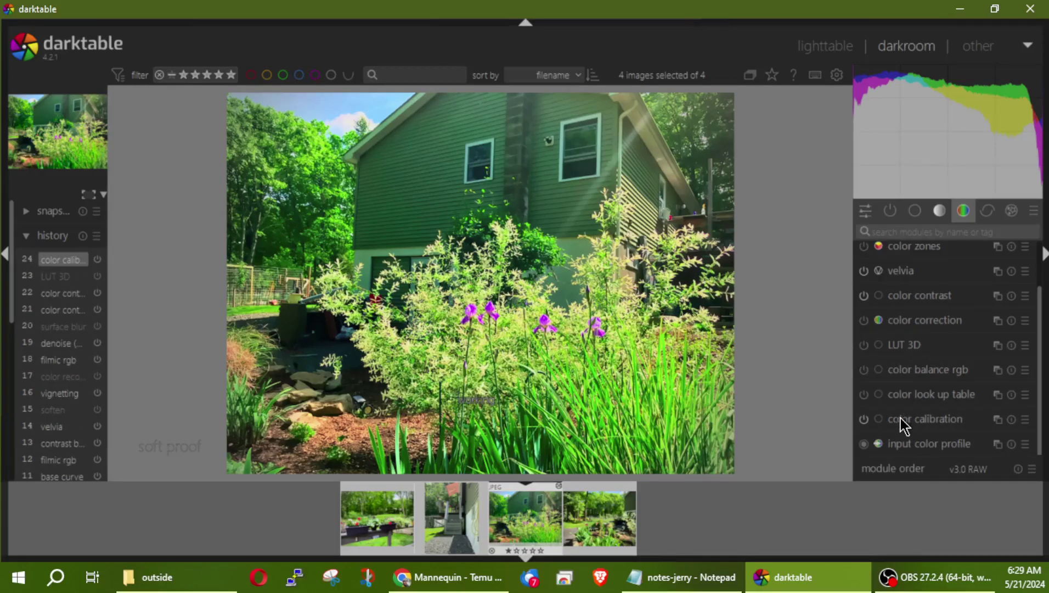
Step: Raise the house photo's color calibration red-tab input G to +0.016, then show the correction modules
click(900, 422)
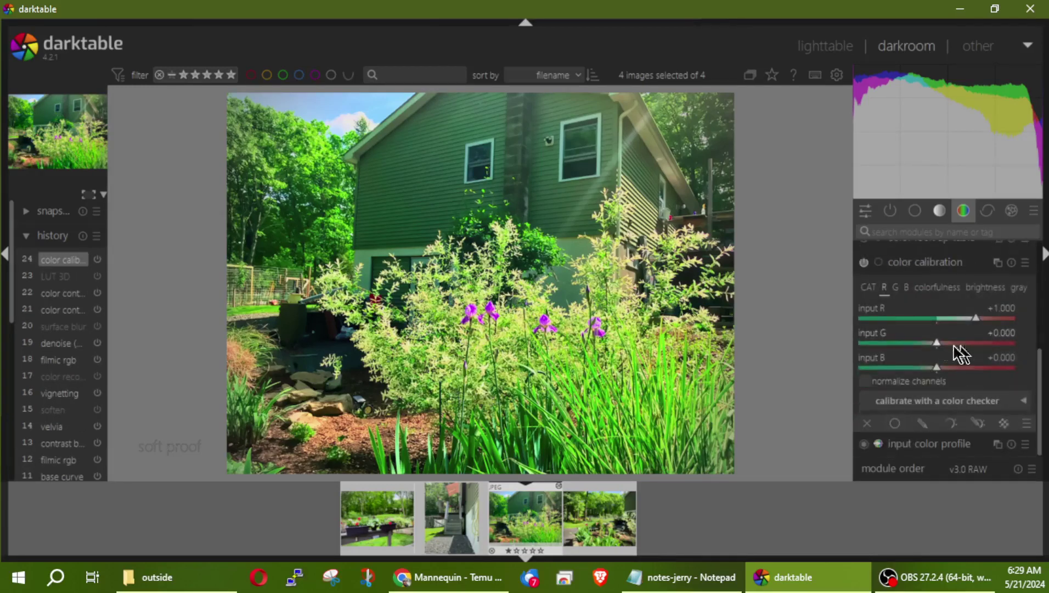
drag(936, 347, 937, 343)
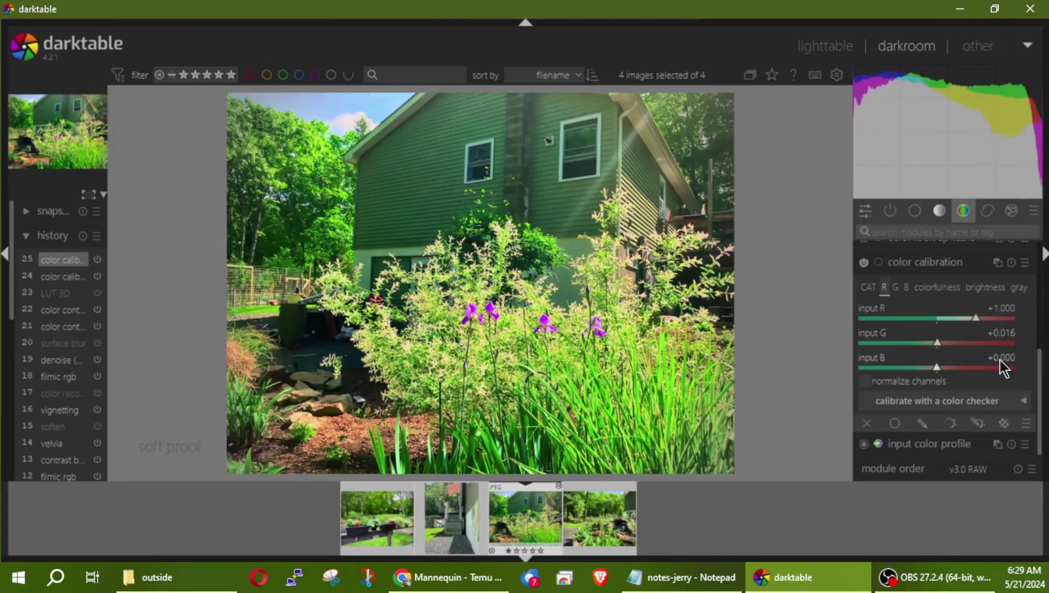
click(936, 263)
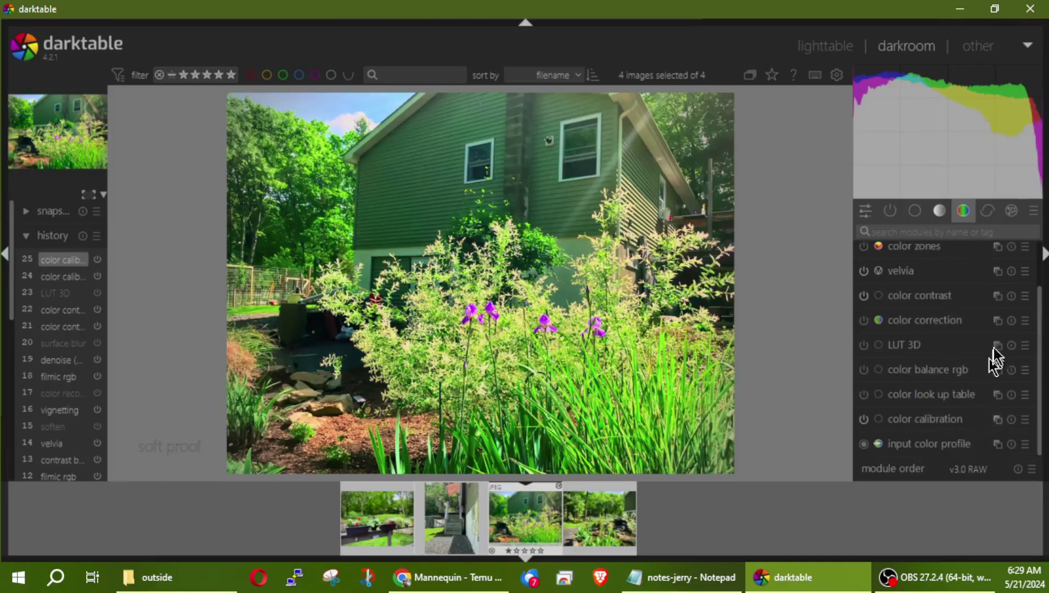
click(988, 213)
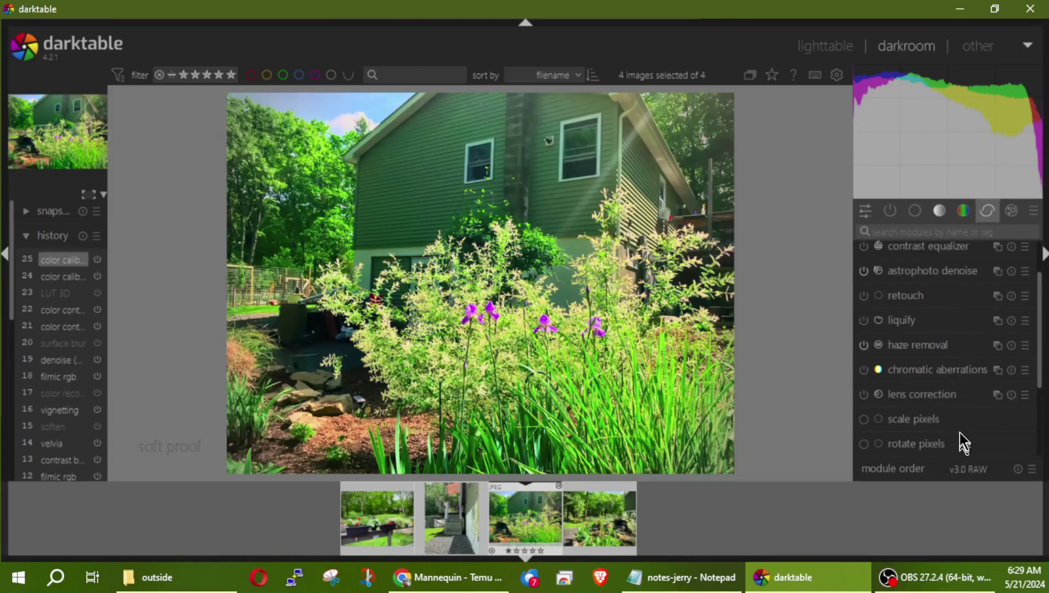
Step: Step through IMG_5557 and IMG_5556 in the filmstrip, then open the planter-box photo
click(1012, 210)
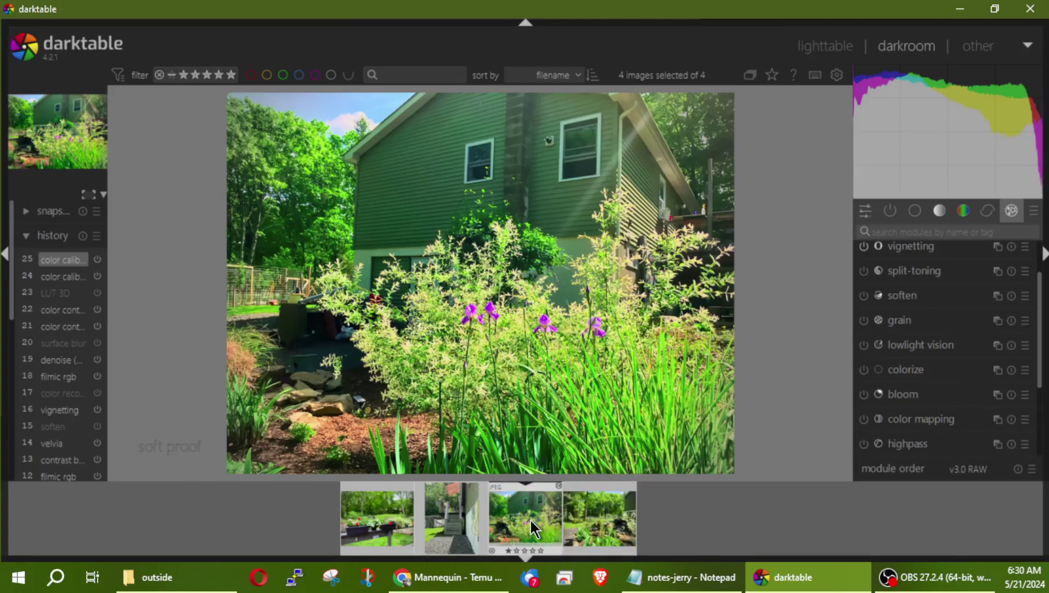
click(582, 519)
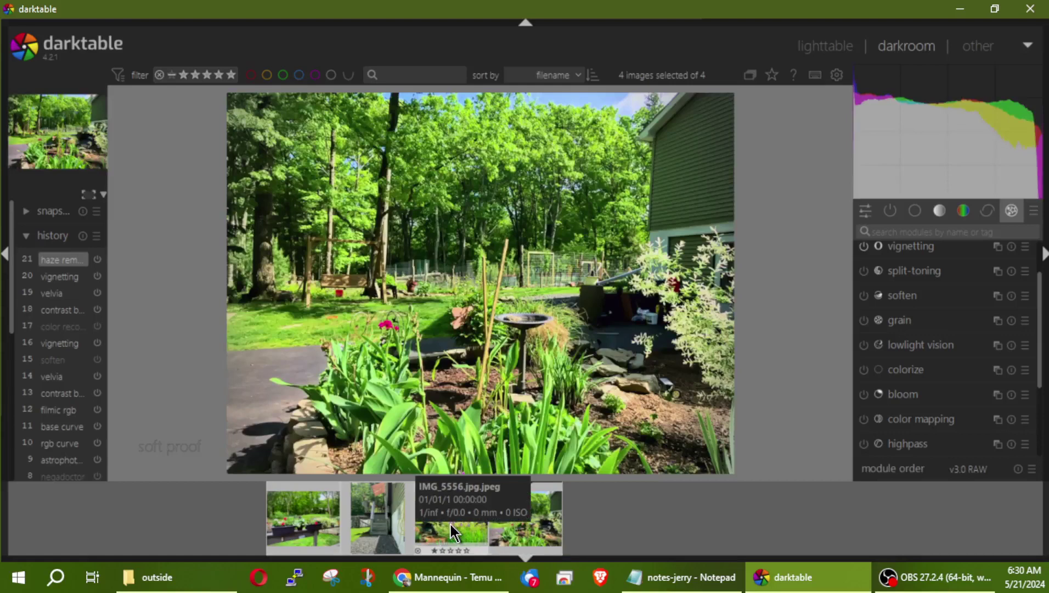
click(450, 523)
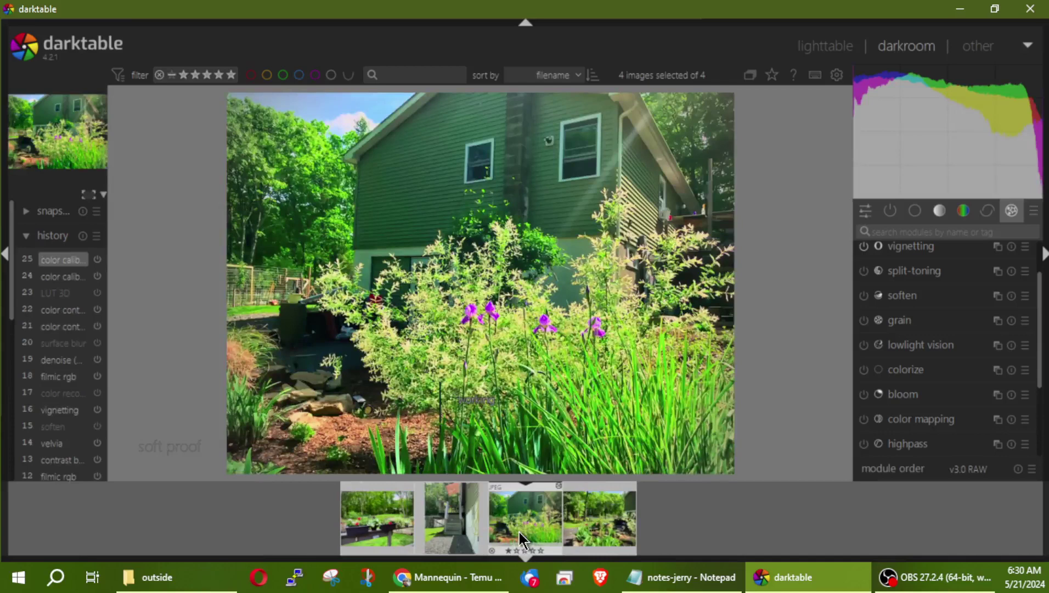
click(366, 526)
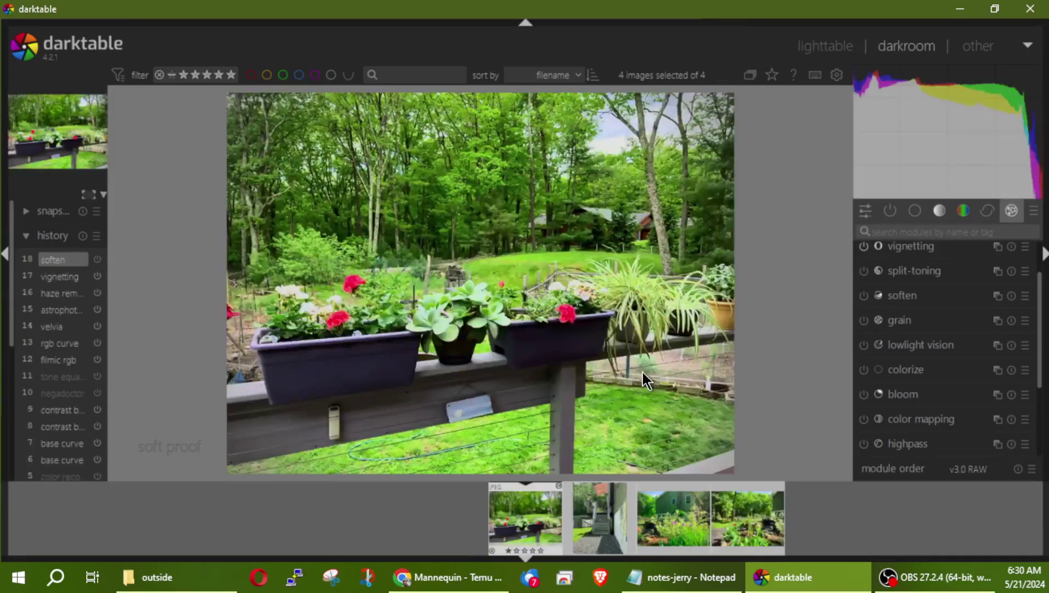
Step: Paste the copied edits onto the planter photo and compare it with color contrast off and on
key(ctrl+v)
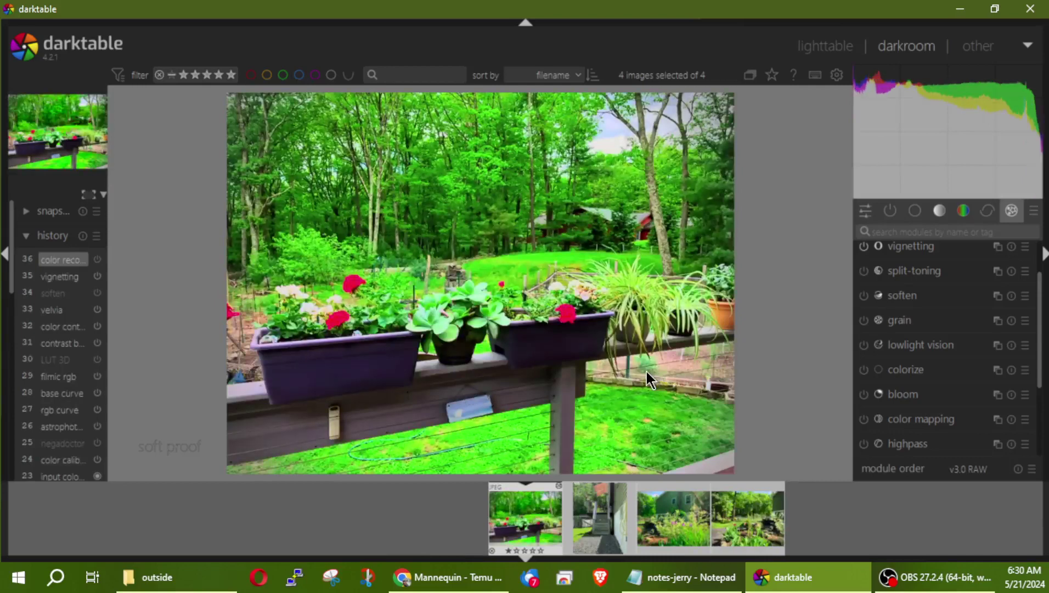
click(895, 212)
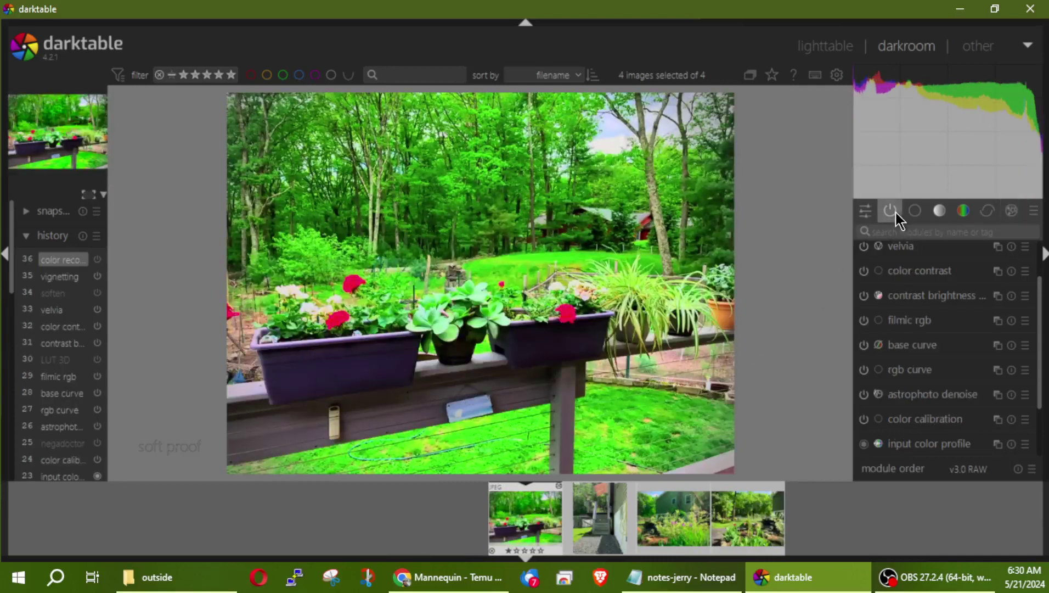
click(864, 277)
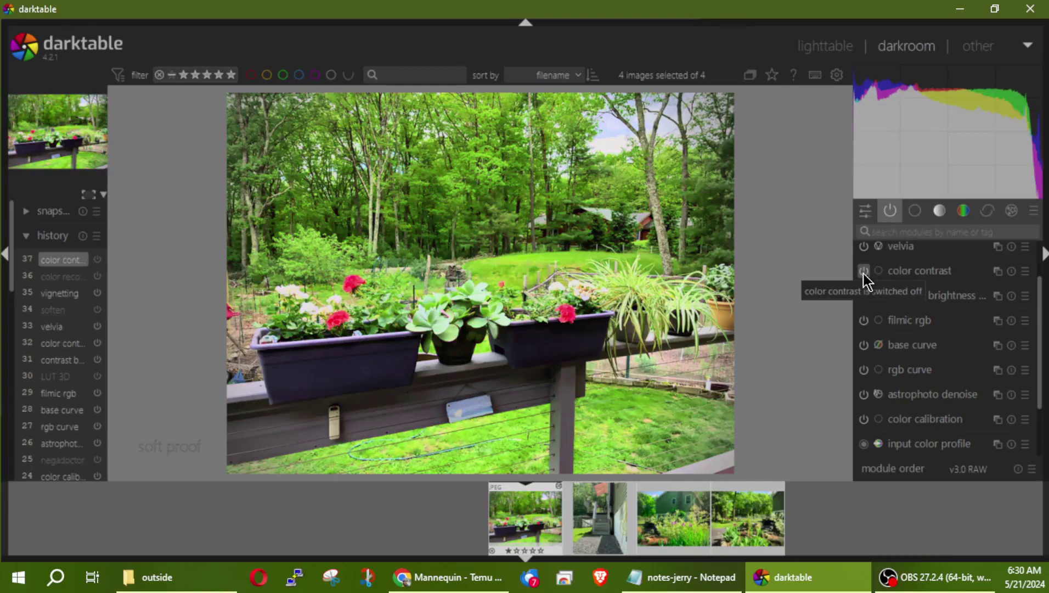
click(863, 274)
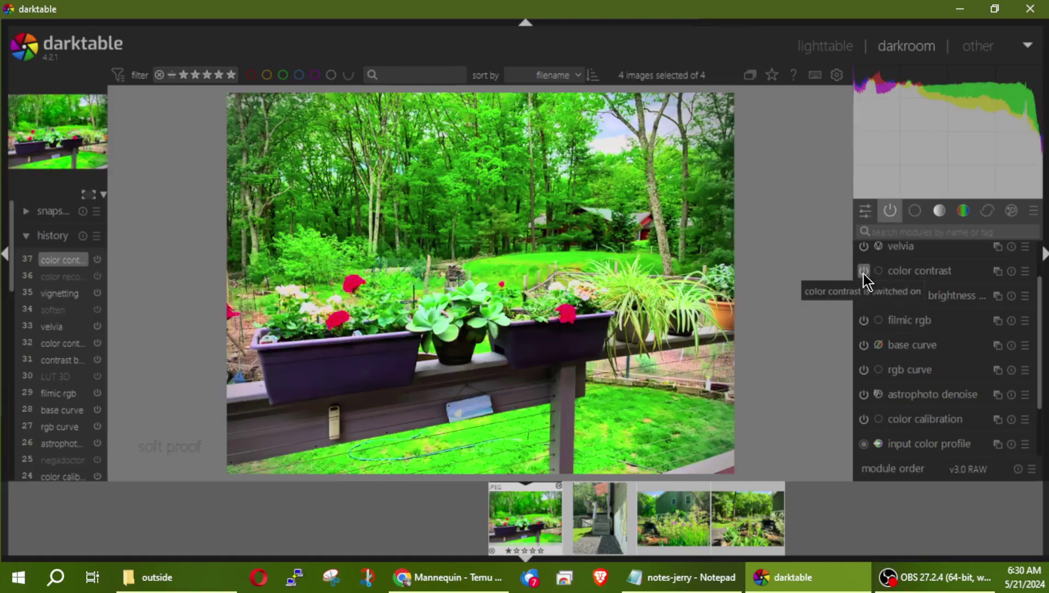
click(864, 274)
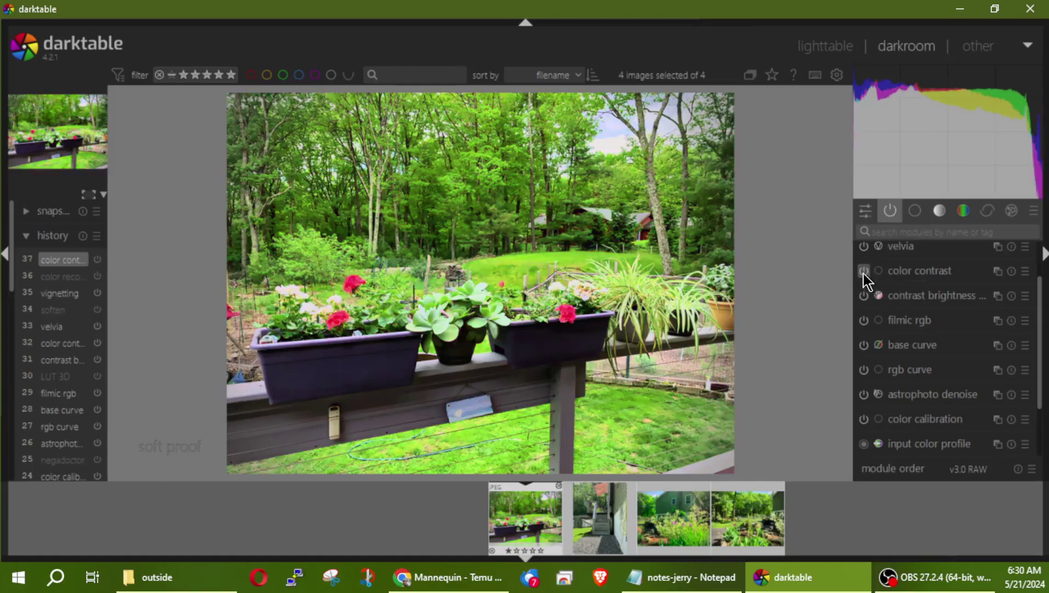
click(864, 272)
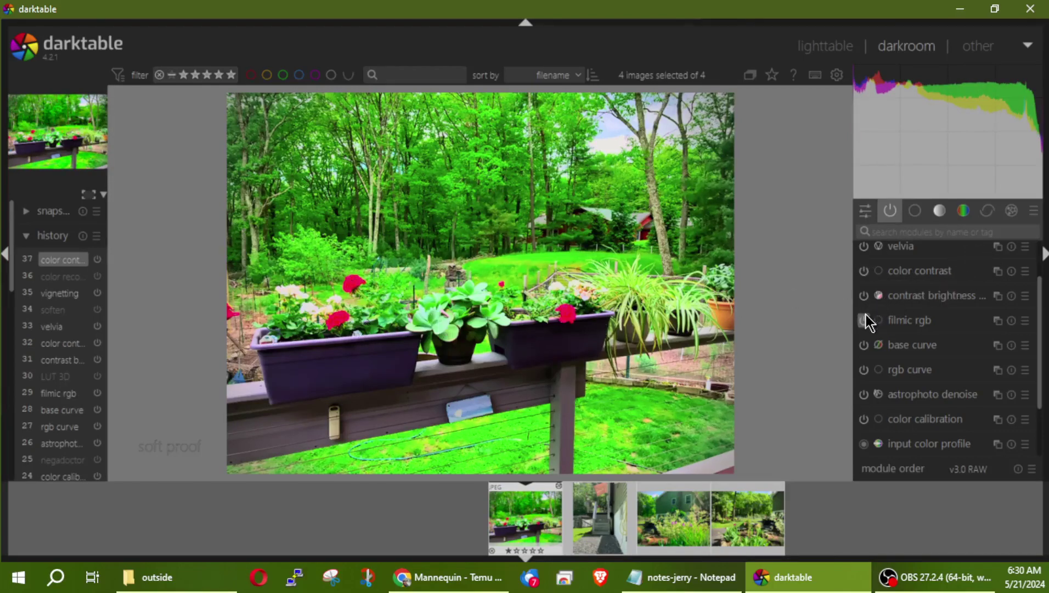
click(864, 271)
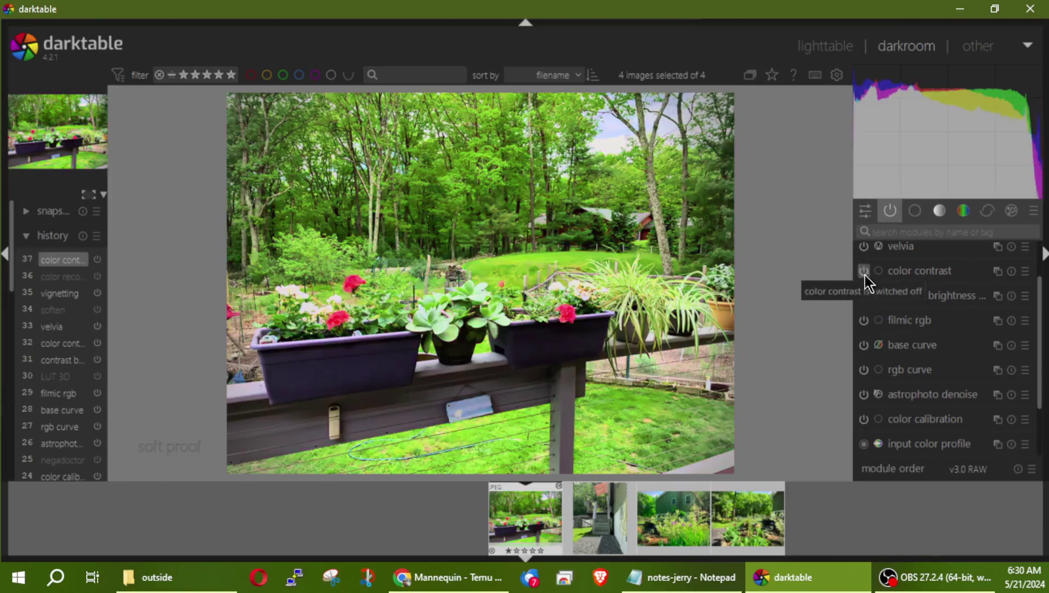
click(865, 271)
Step: Lower color contrast to blue-yellow 1.00 and green-magenta 0.96, then toggle the module off
click(922, 271)
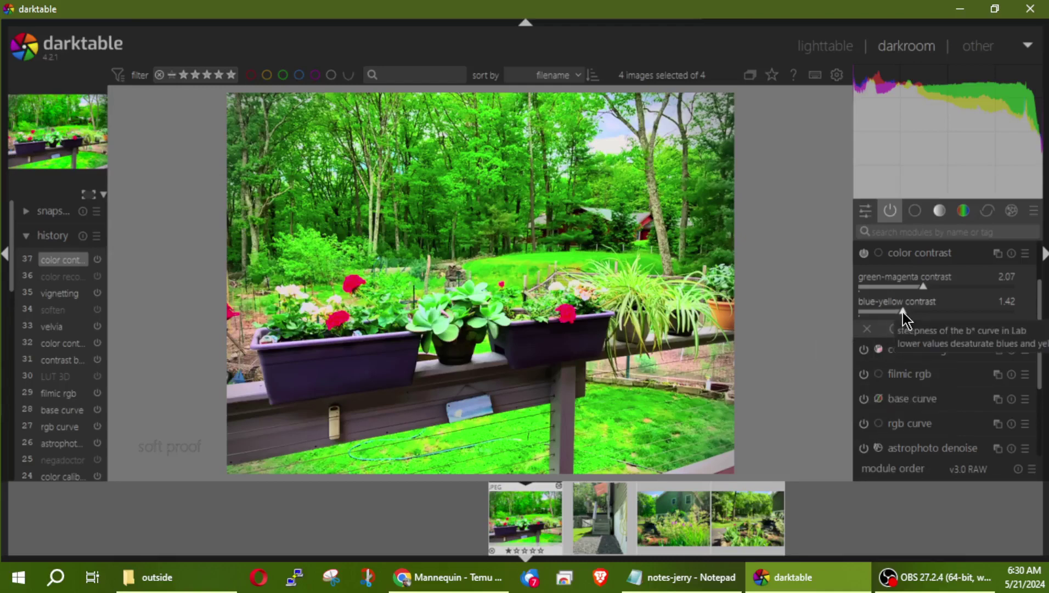
drag(903, 312, 890, 315)
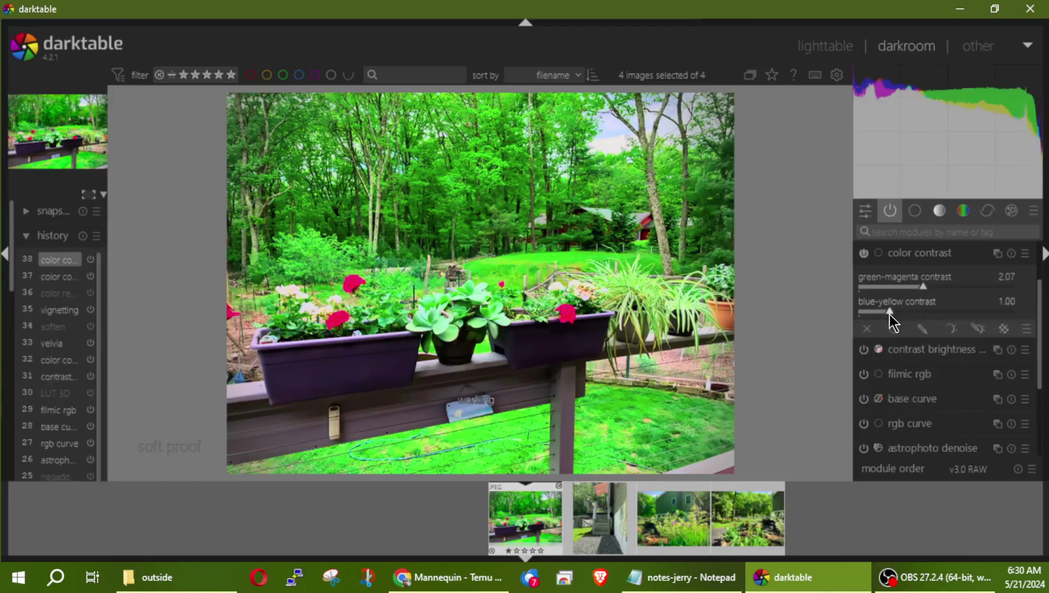
mouse_move(926, 292)
mouse_down()
mouse_move(875, 292)
mouse_move(893, 291)
mouse_up()
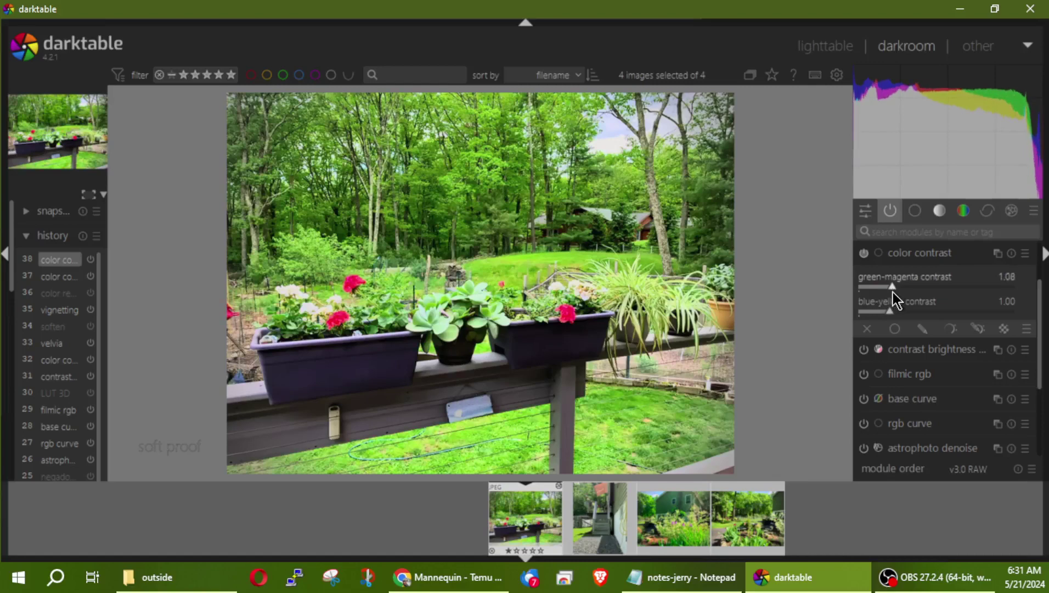
scroll(888, 293, down, 5)
click(863, 257)
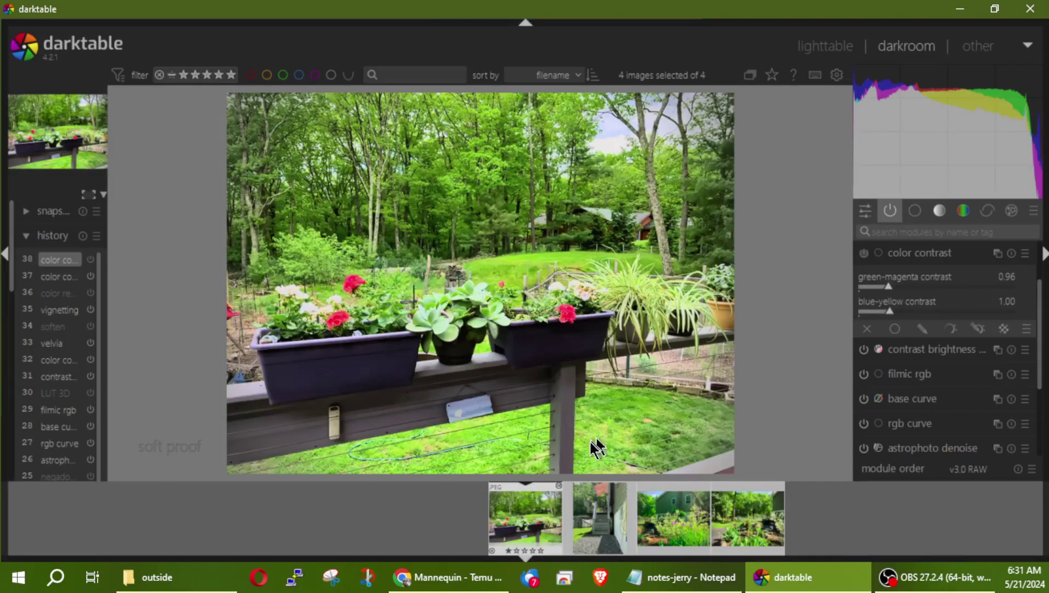
Step: Paste the planter photo's history stack onto the stairs photo and return to the lighttable
click(584, 496)
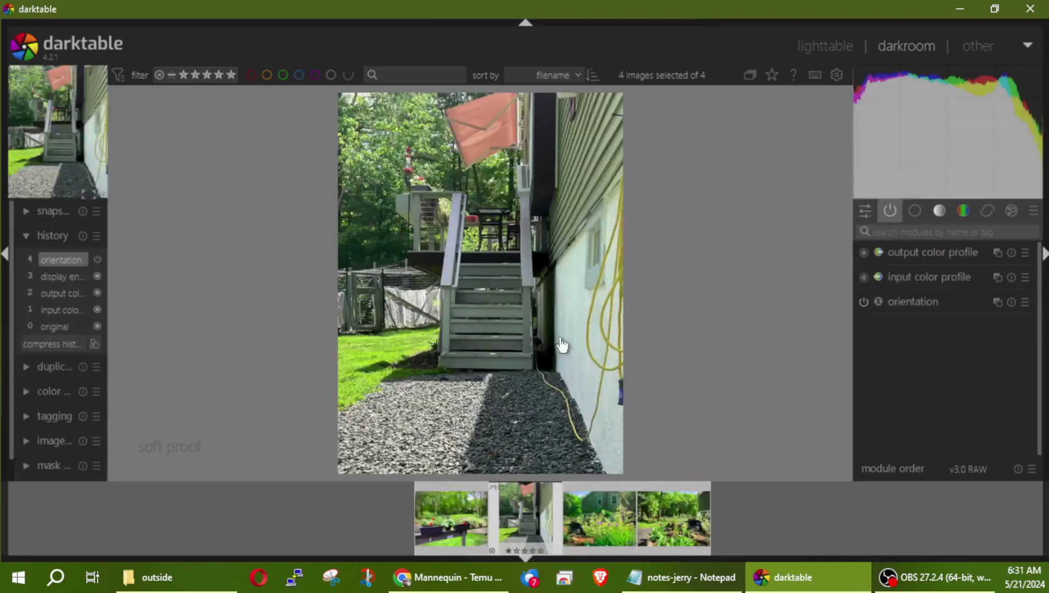
key(ctrl+v)
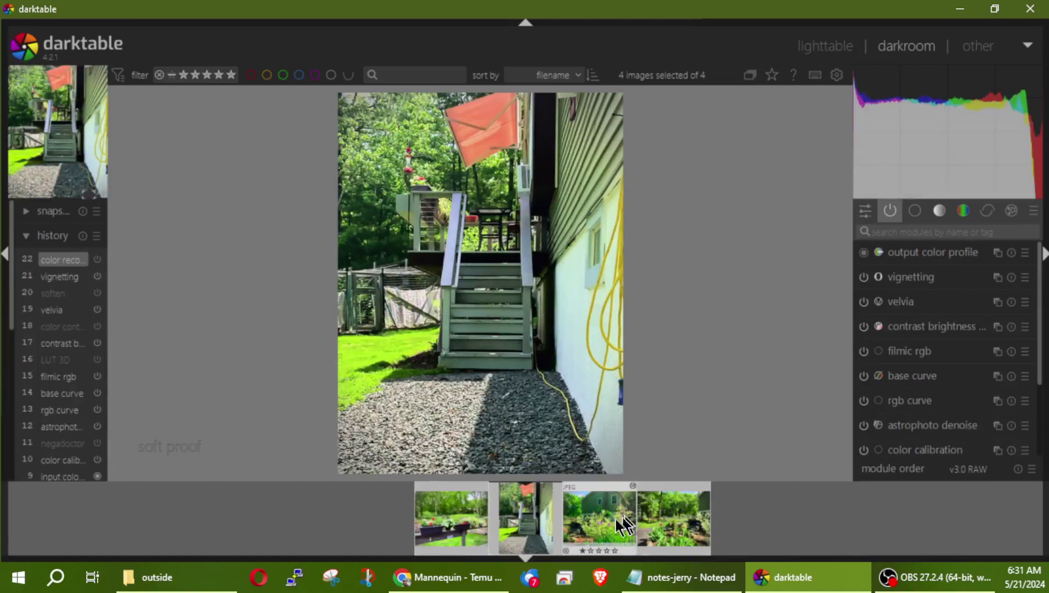
click(828, 51)
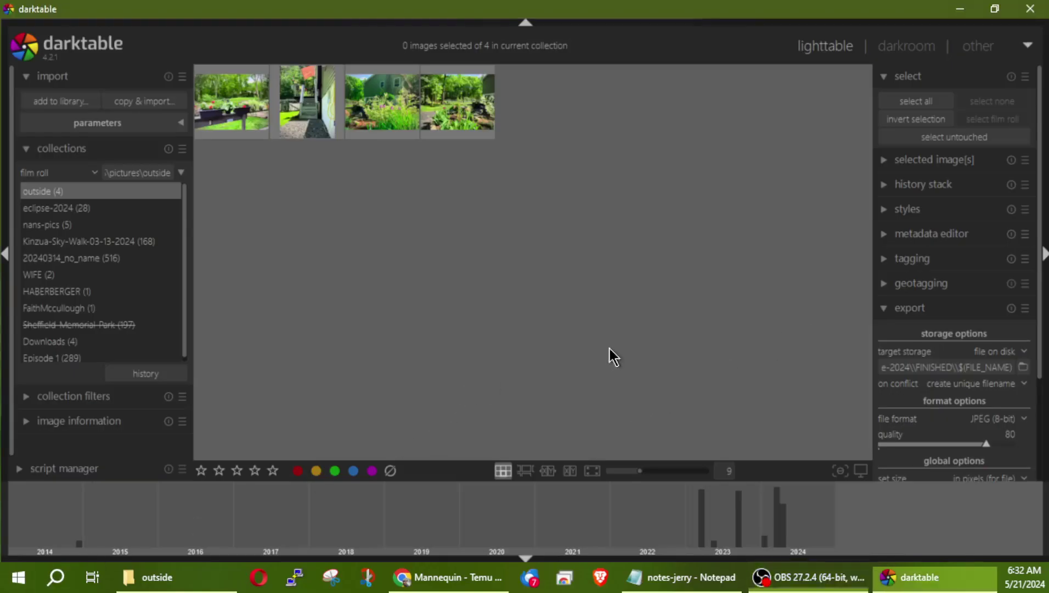
Step: Select all four garden photos and open the export module's output folder chooser
click(246, 132)
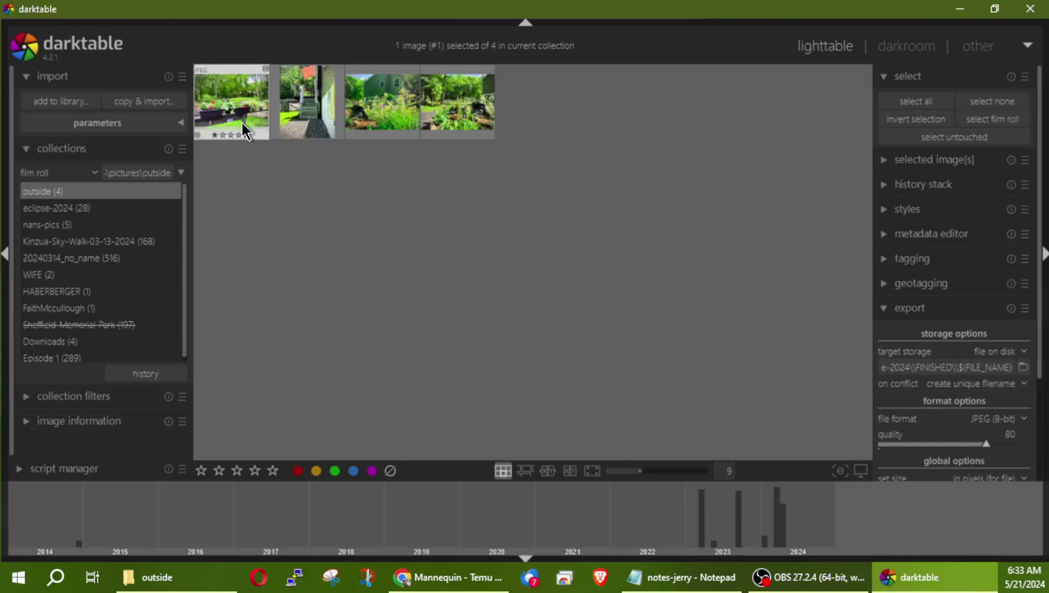
key(ctrl+a)
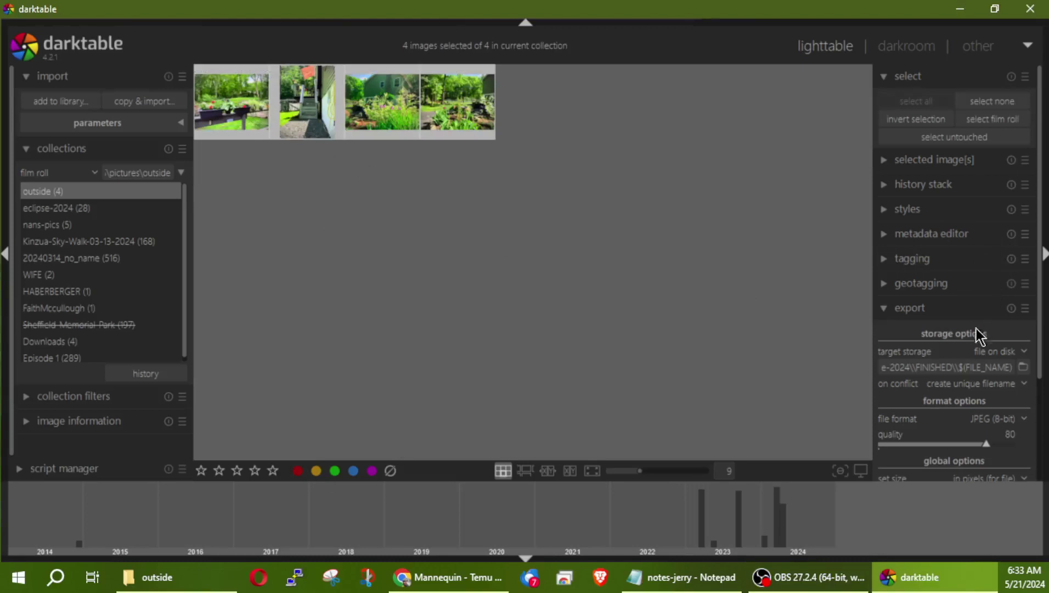
click(903, 313)
click(904, 313)
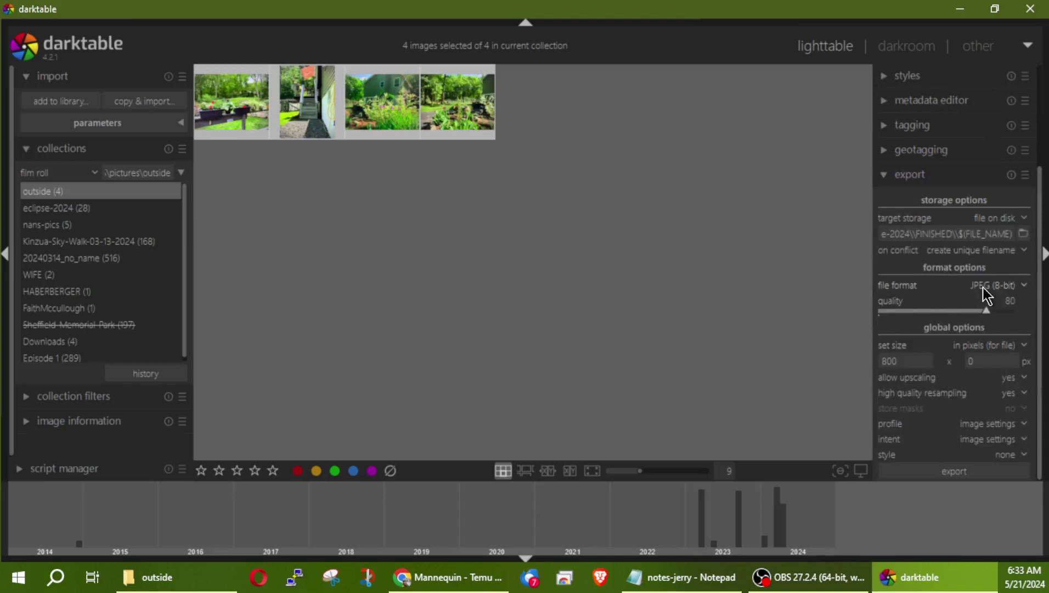
click(1024, 235)
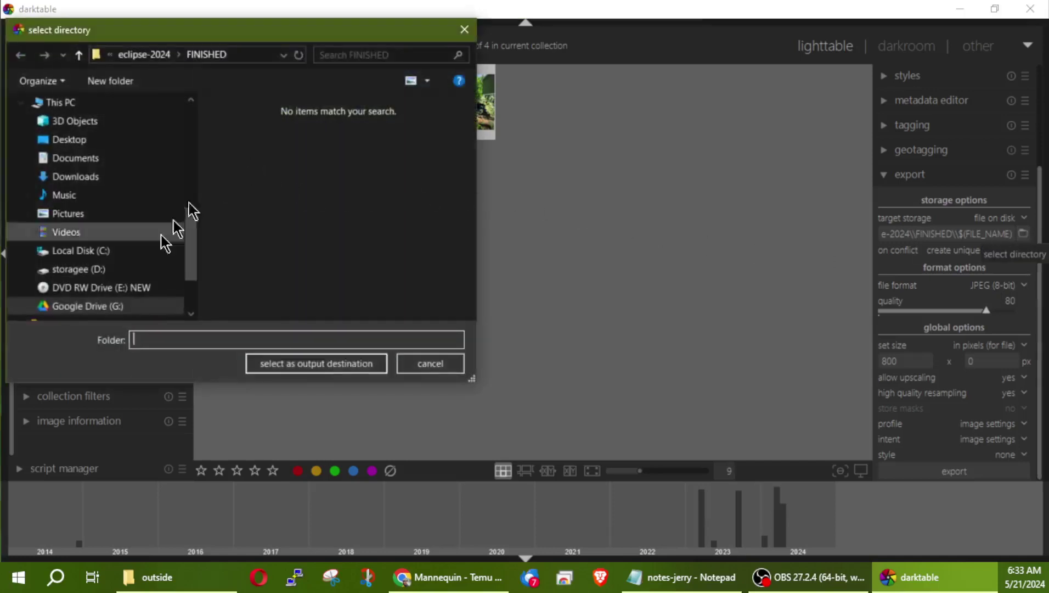
Step: Browse to the pictures\outside folder in the export folder chooser
click(90, 307)
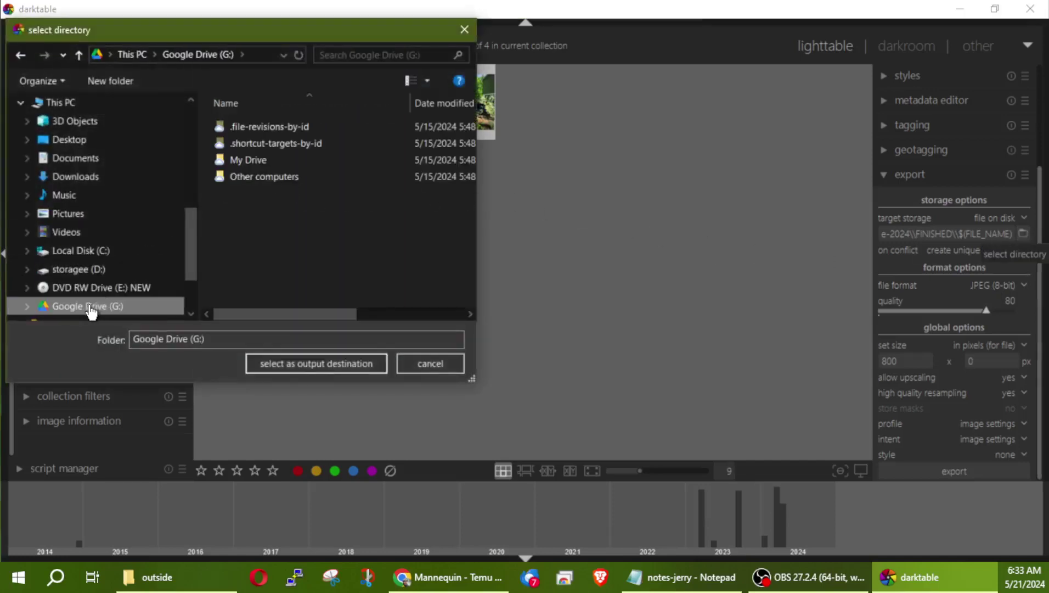
double_click(245, 164)
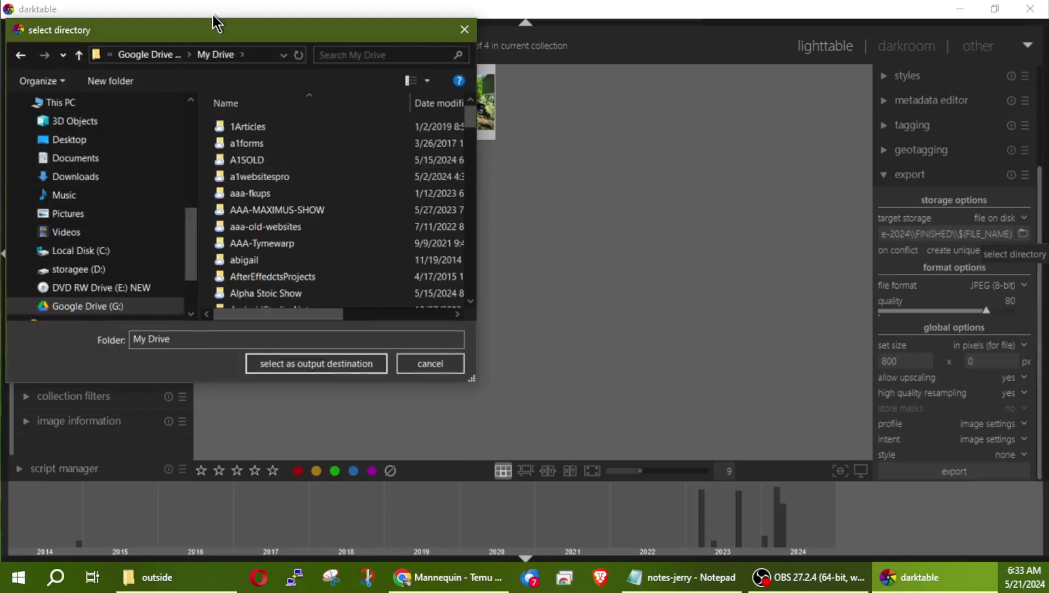
key(Escape)
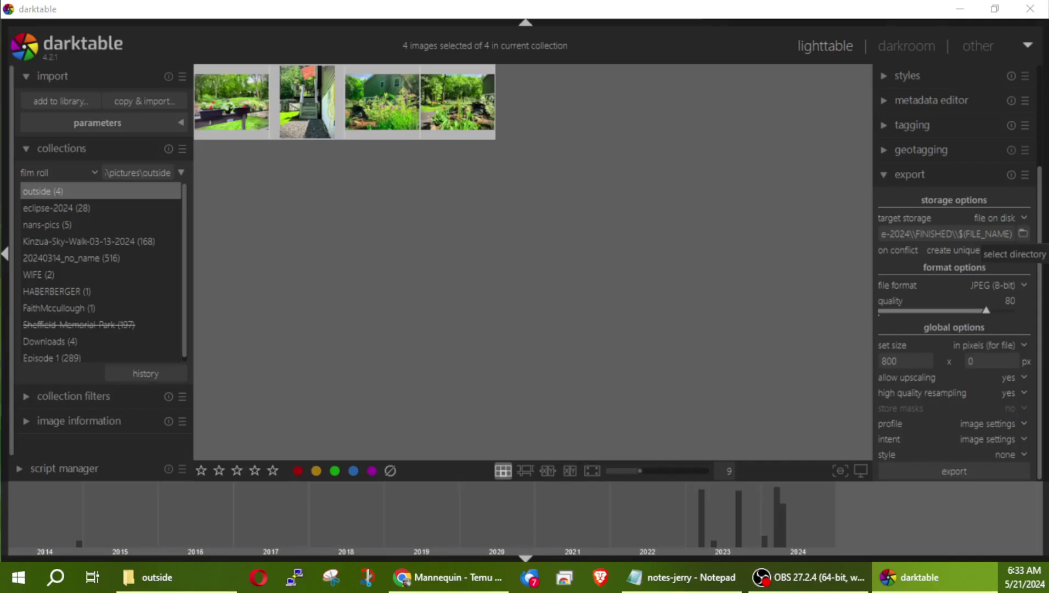
click(1024, 233)
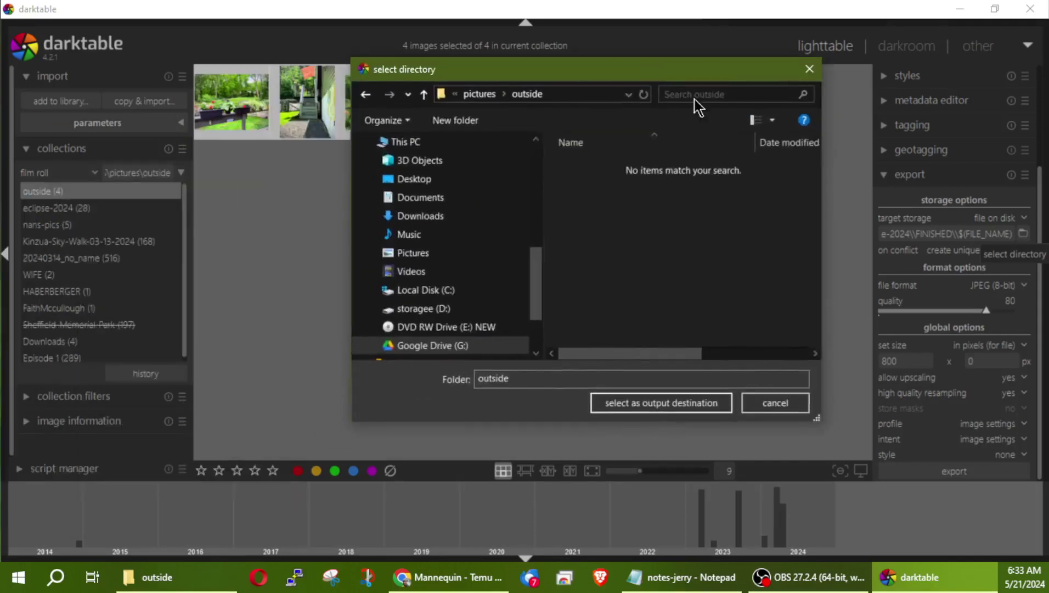
click(490, 96)
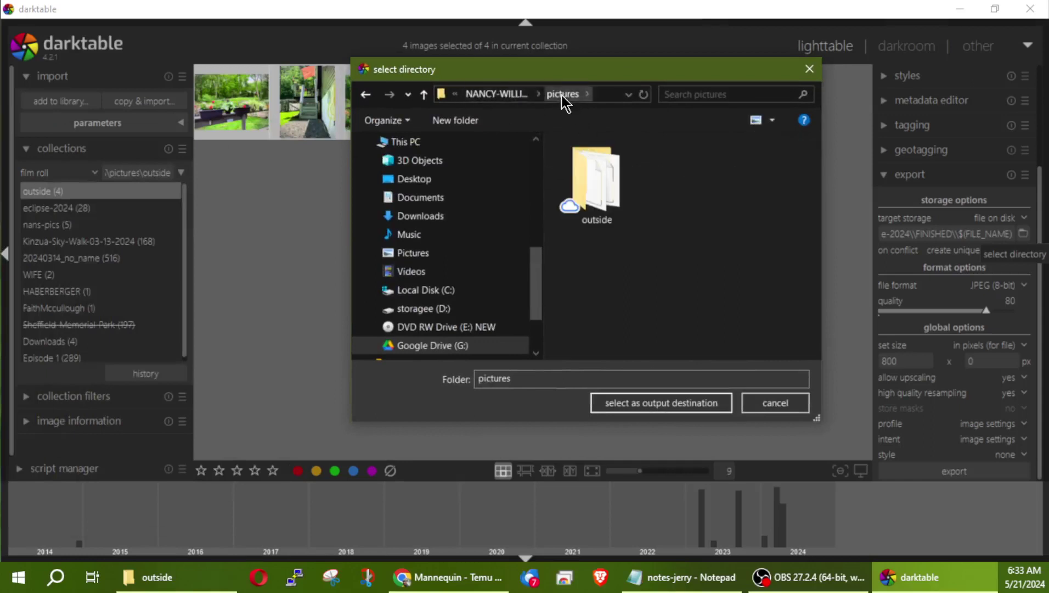
double_click(585, 165)
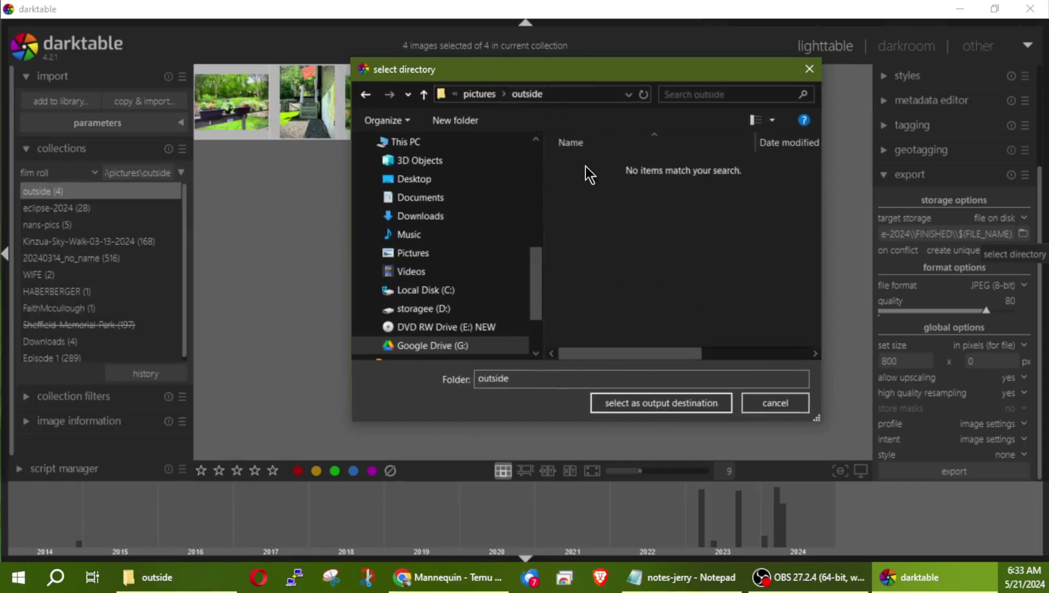
Step: Create a new 'web' folder inside outside and select it as the export destination
right_click(647, 226)
mouse_move(708, 263)
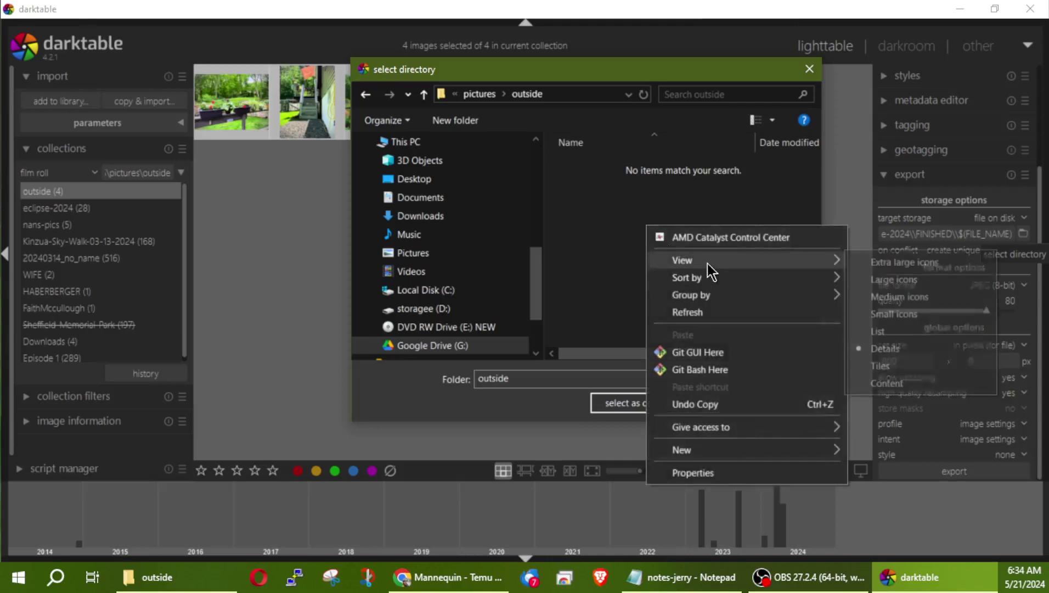
mouse_move(762, 447)
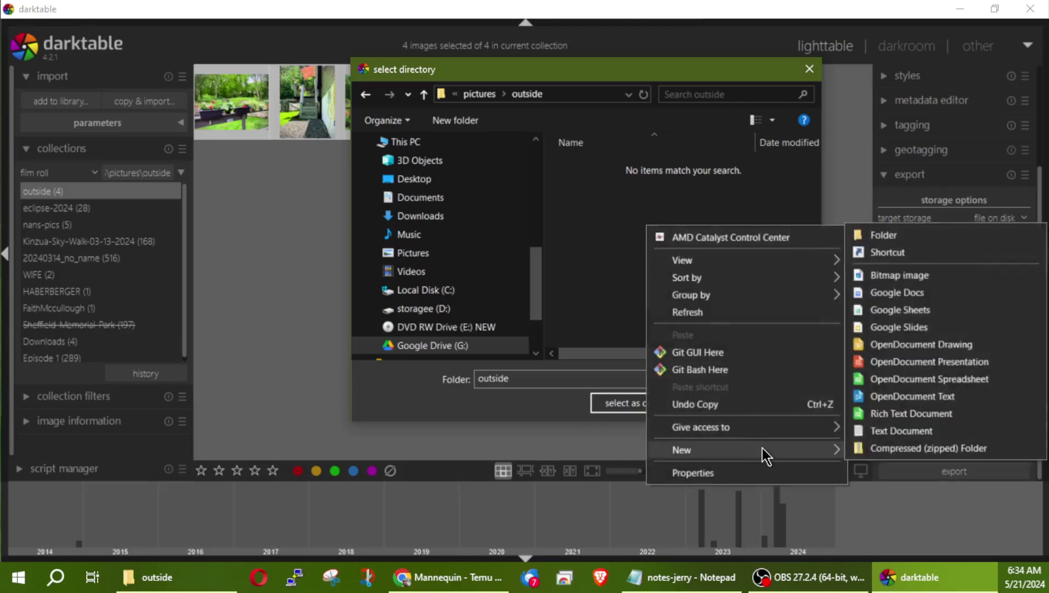
click(897, 235)
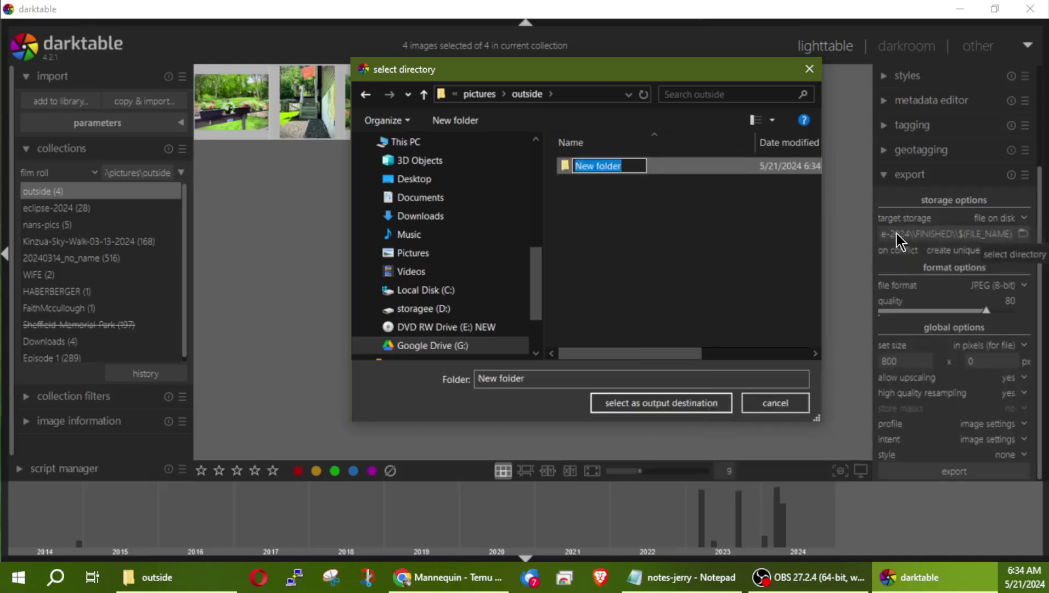
text(web)
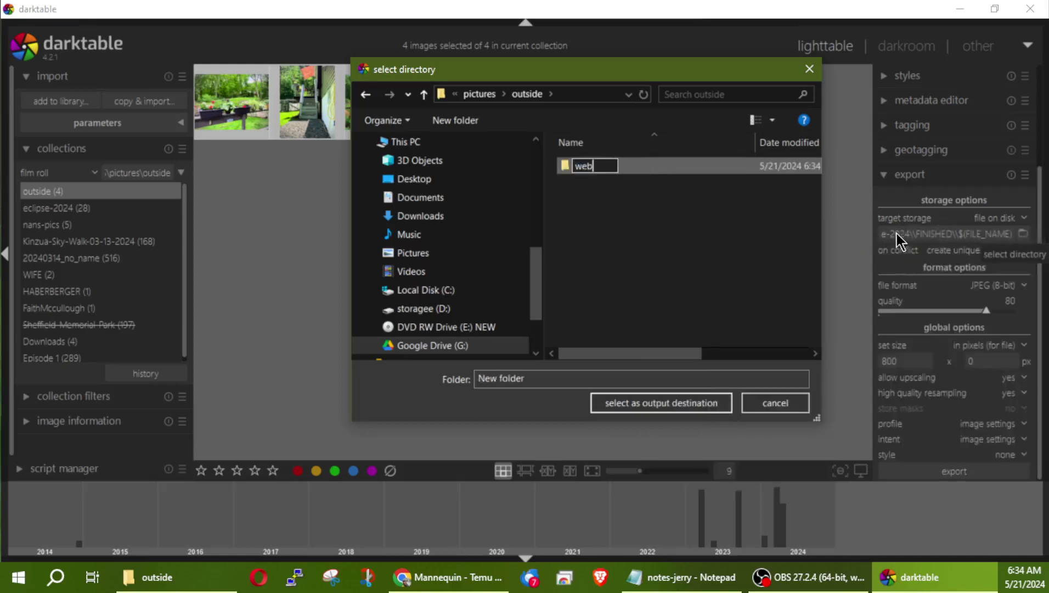
key(Return)
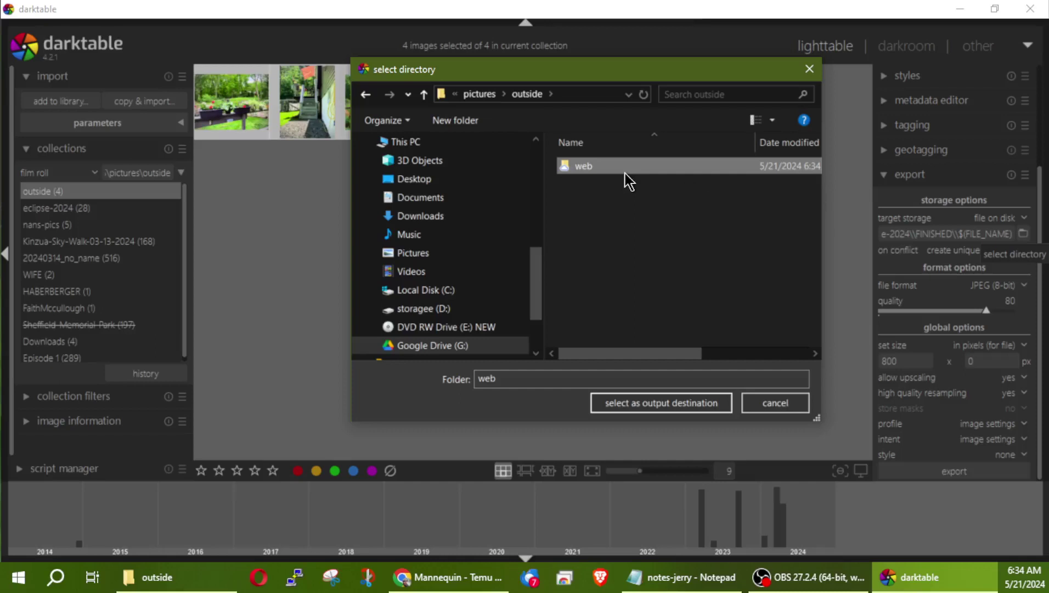
double_click(626, 174)
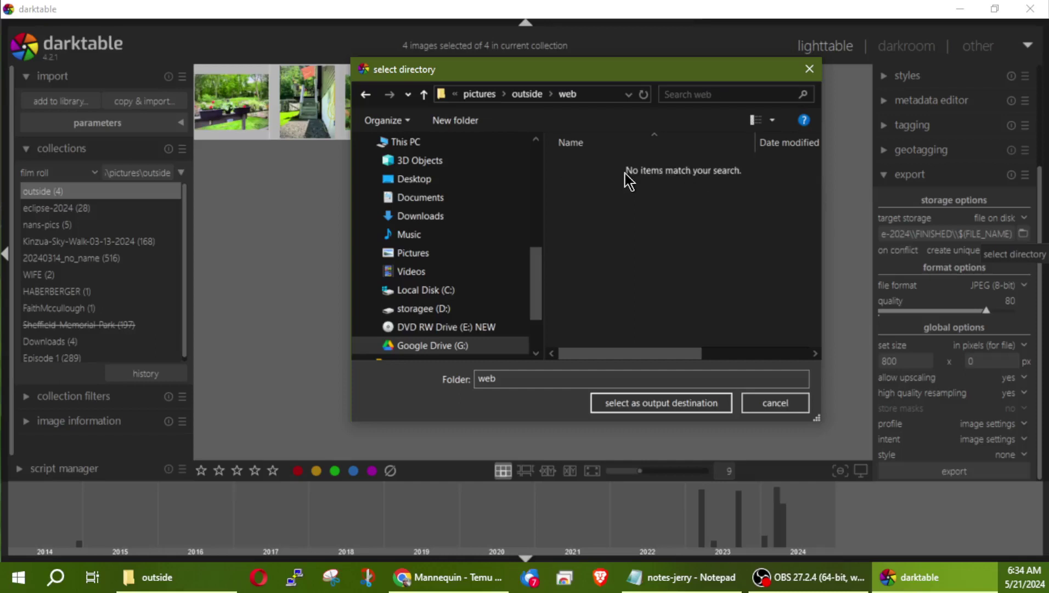
click(637, 403)
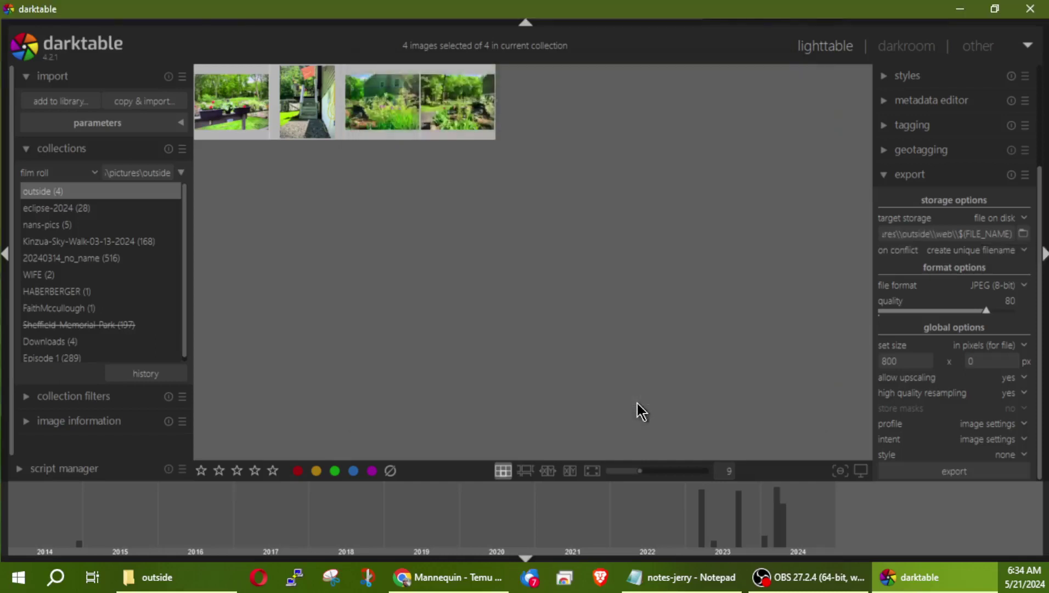
Step: Export the four selected photos as 800 px JPEGs into the web folder
click(952, 470)
click(942, 471)
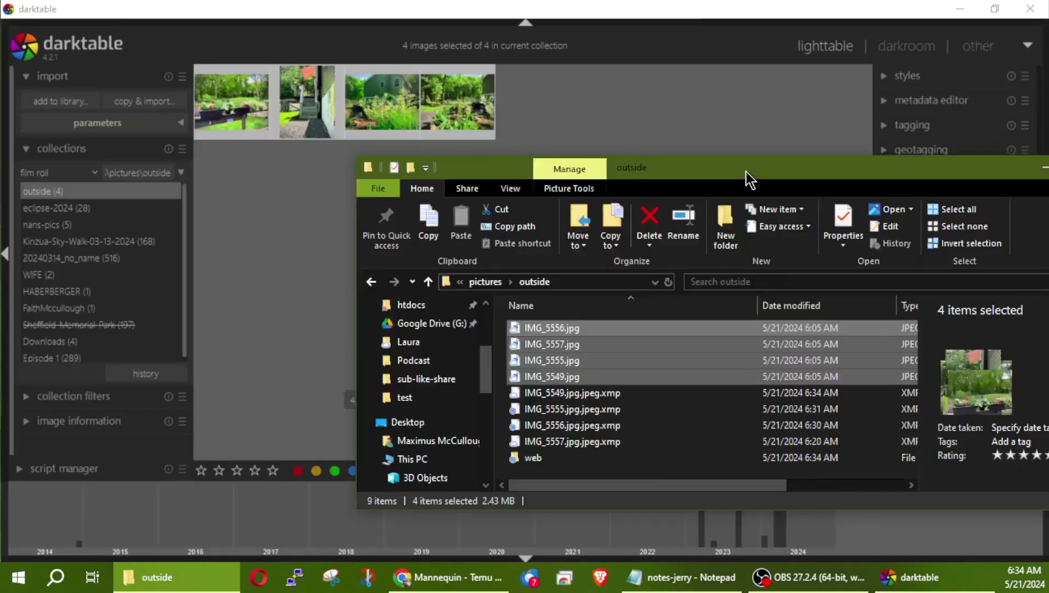
Step: Maximize the outside Explorer window and open the web folder to confirm the four exported JPEGs
drag(745, 172, 632, 3)
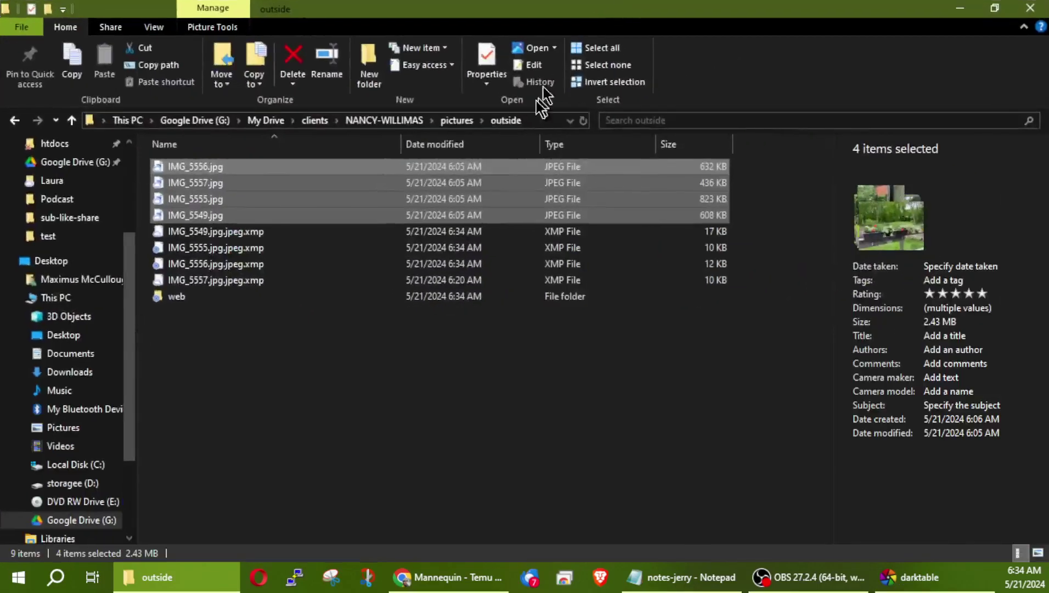
double_click(262, 297)
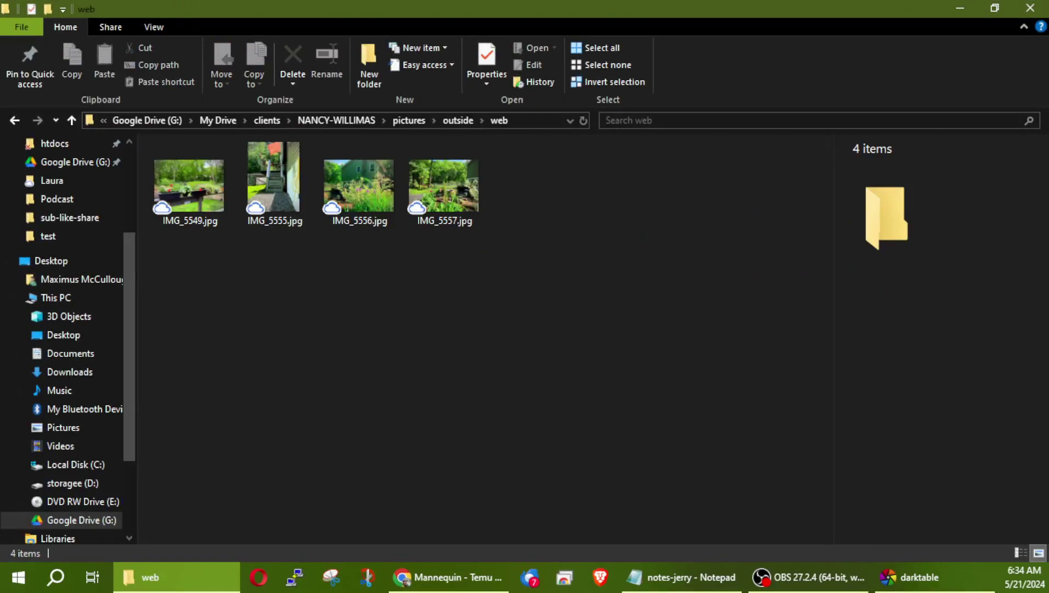
key(alt+Tab)
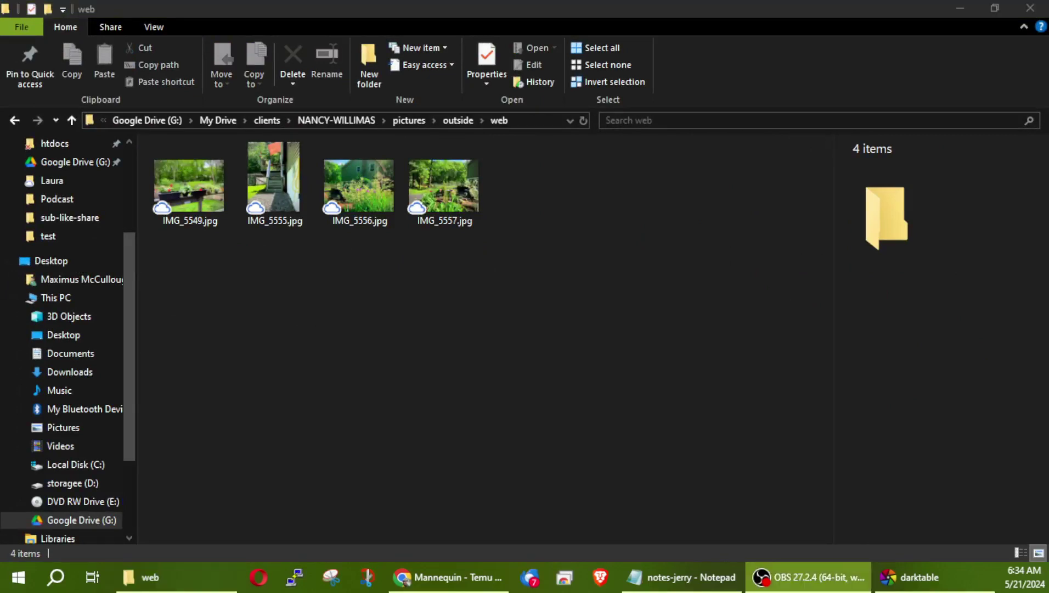